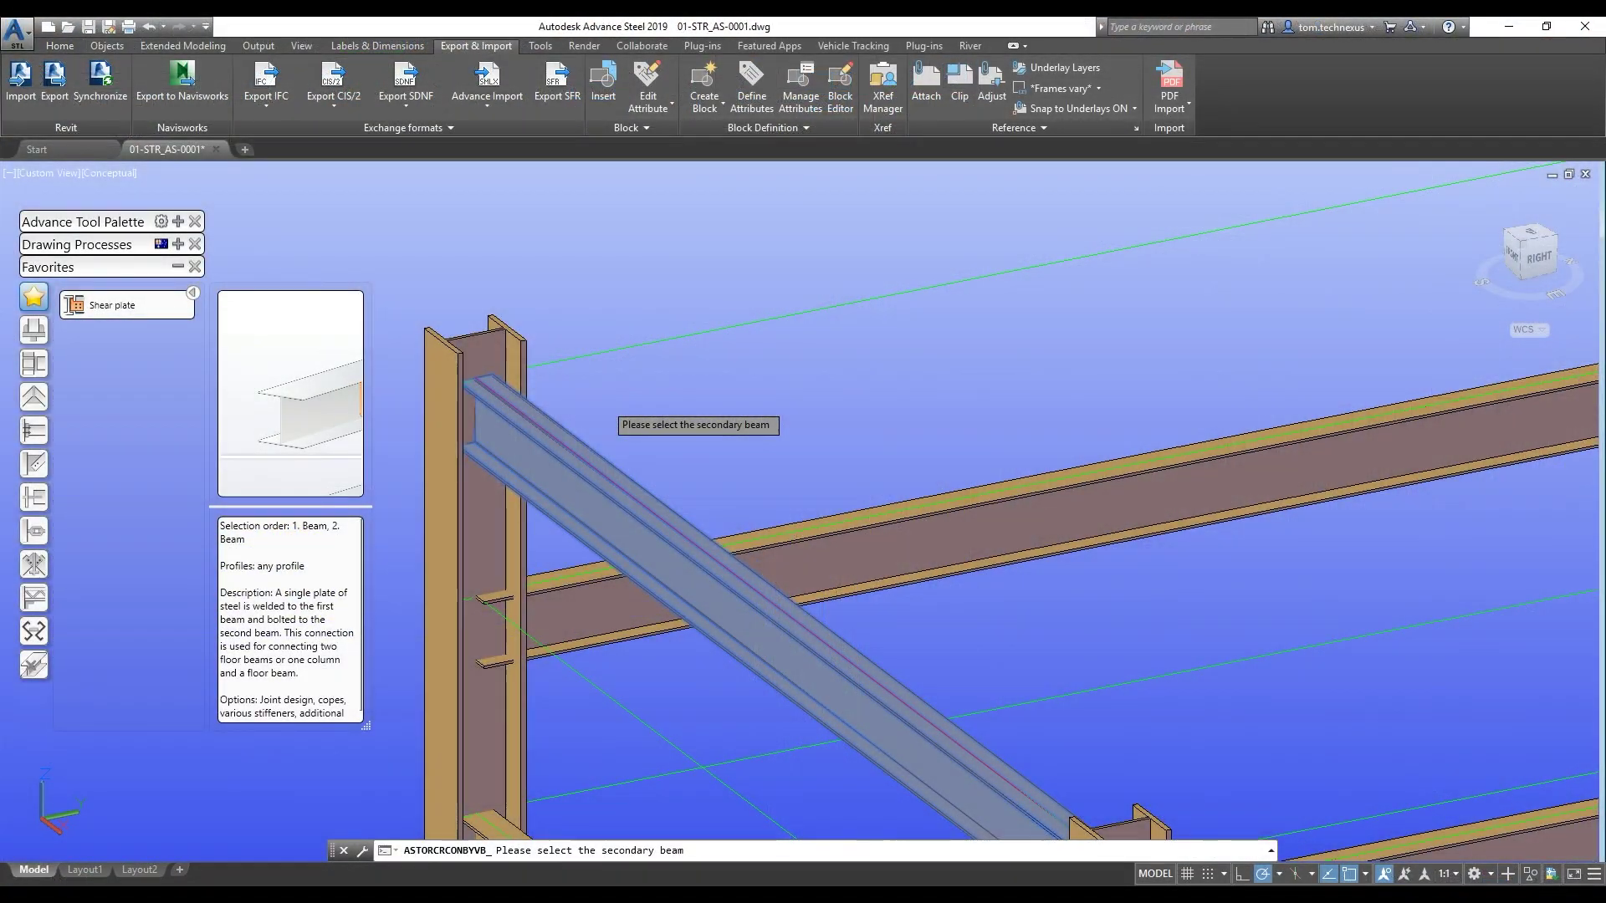
Step: Show the Start page with the _technexusdemo project loaded in Project Manager
{"action": "left_click", "coordinate": [552, 468]}
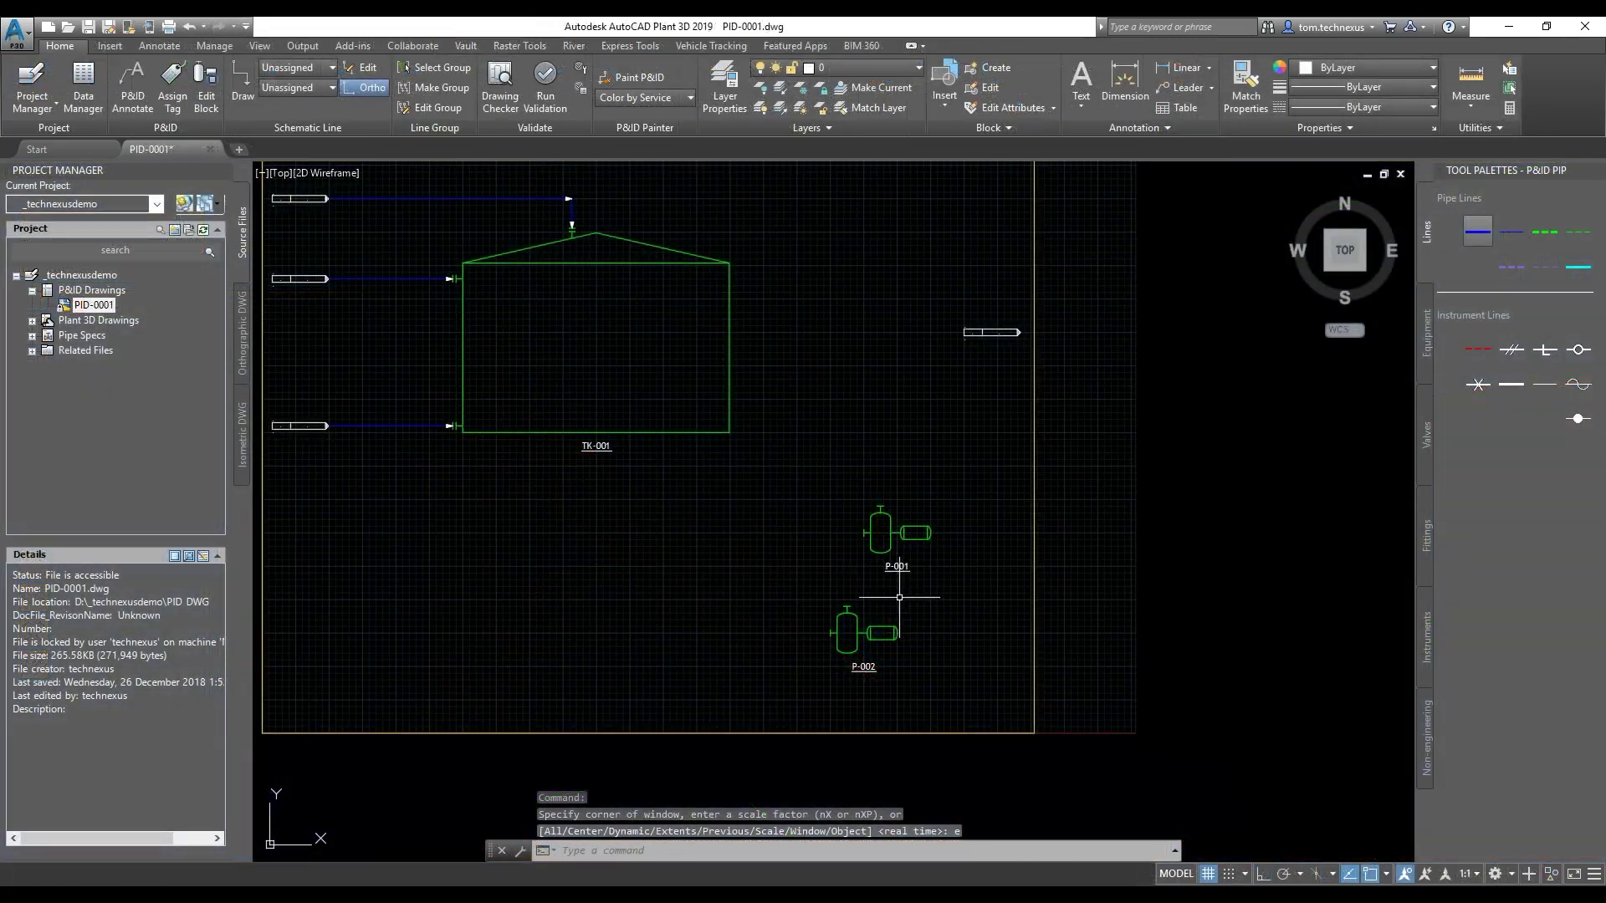
{"action": "scroll", "coordinate": [887, 543], "scroll_direction": "up", "scroll_amount": 3}
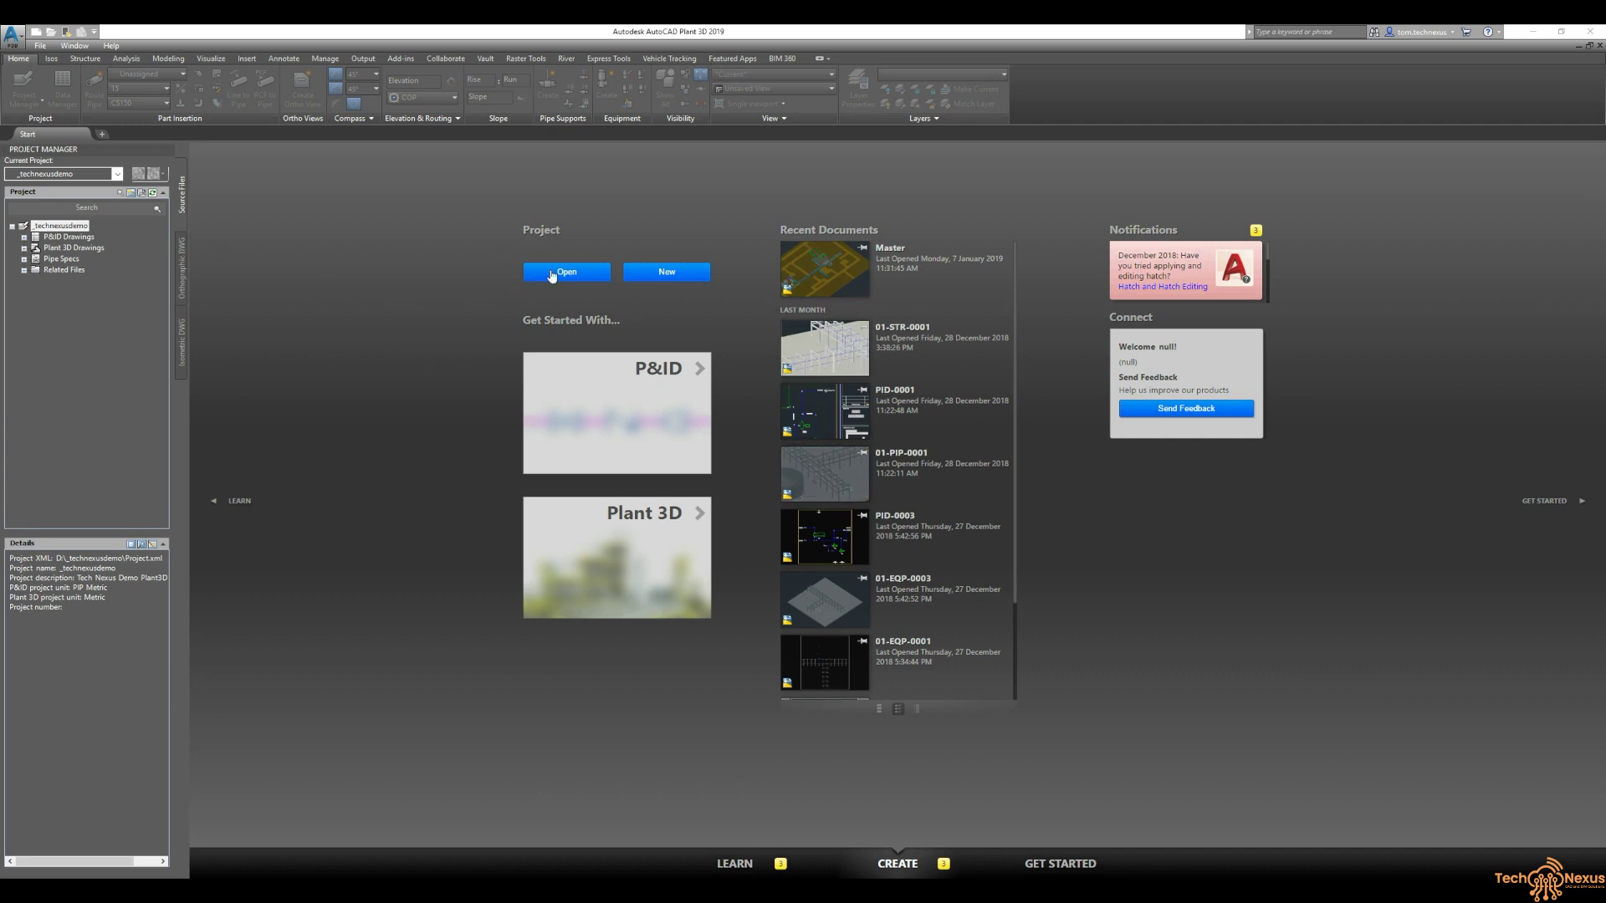
{"action": "left_click", "coordinate": [652, 274]}
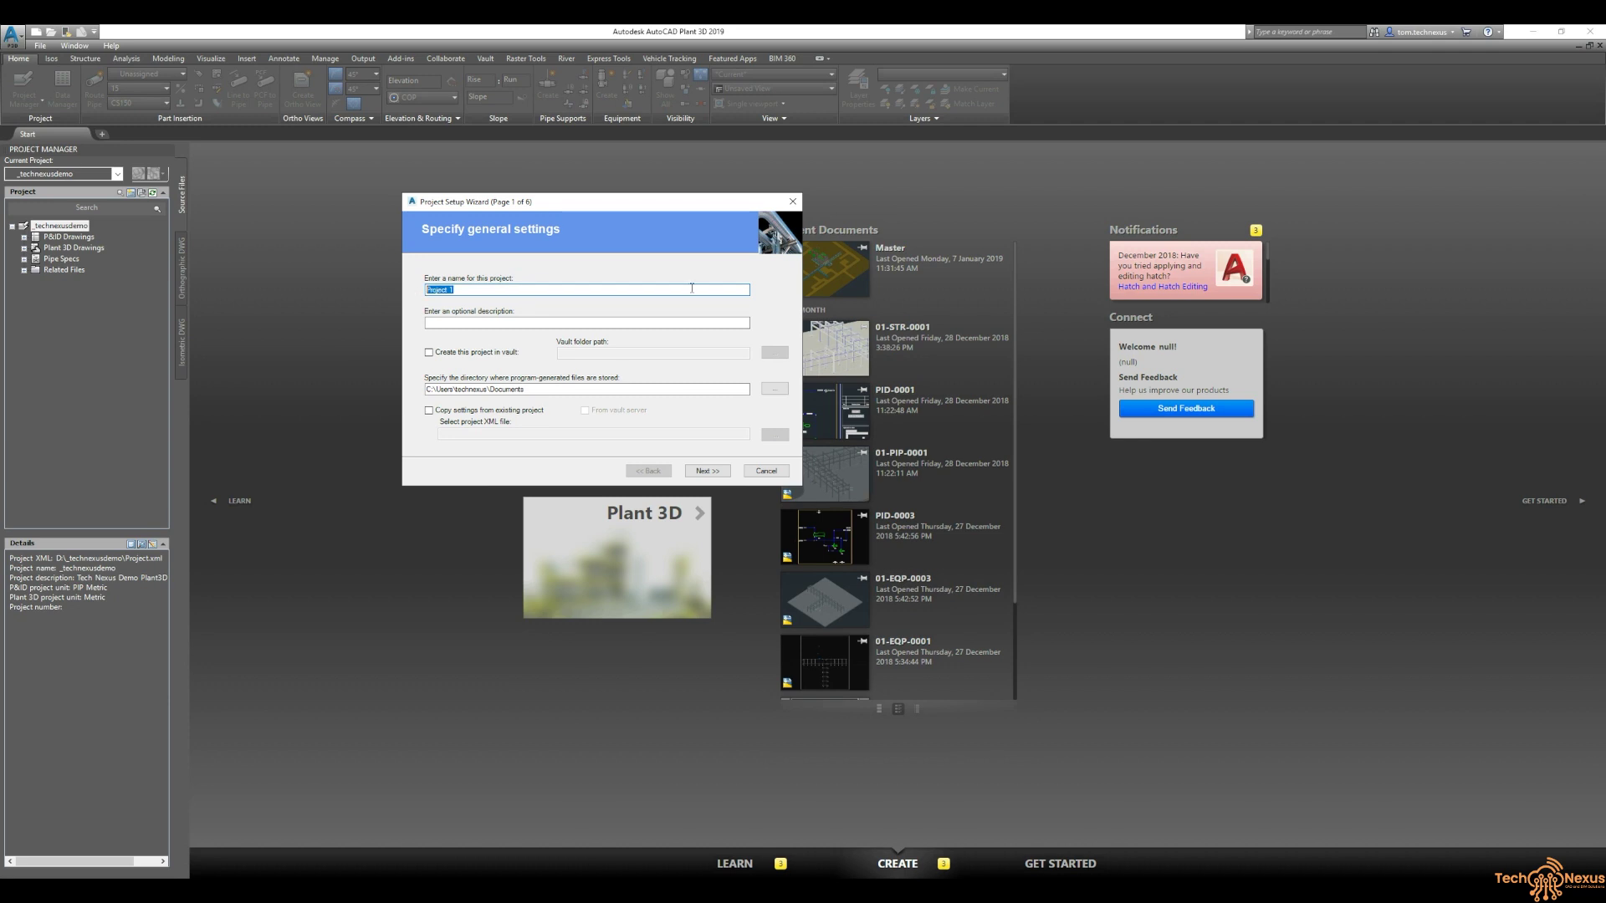
Step: Name the project '_YouTubeDemo' with the description 'YouTube Demo Project'
{"action": "type", "text": "Yo"}
{"action": "type", "text": "_"}
{"action": "left_click", "coordinate": [550, 323]}
{"action": "type", "text": "YouTube Demo Project"}
Step: Shorten the program-generated files directory to C:\ and accept the general settings
{"action": "left_click", "coordinate": [436, 390]}
{"action": "left_click_drag", "start_coordinate": [436, 390], "coordinate": [563, 391]}
{"action": "key", "text": "BackSpace"}
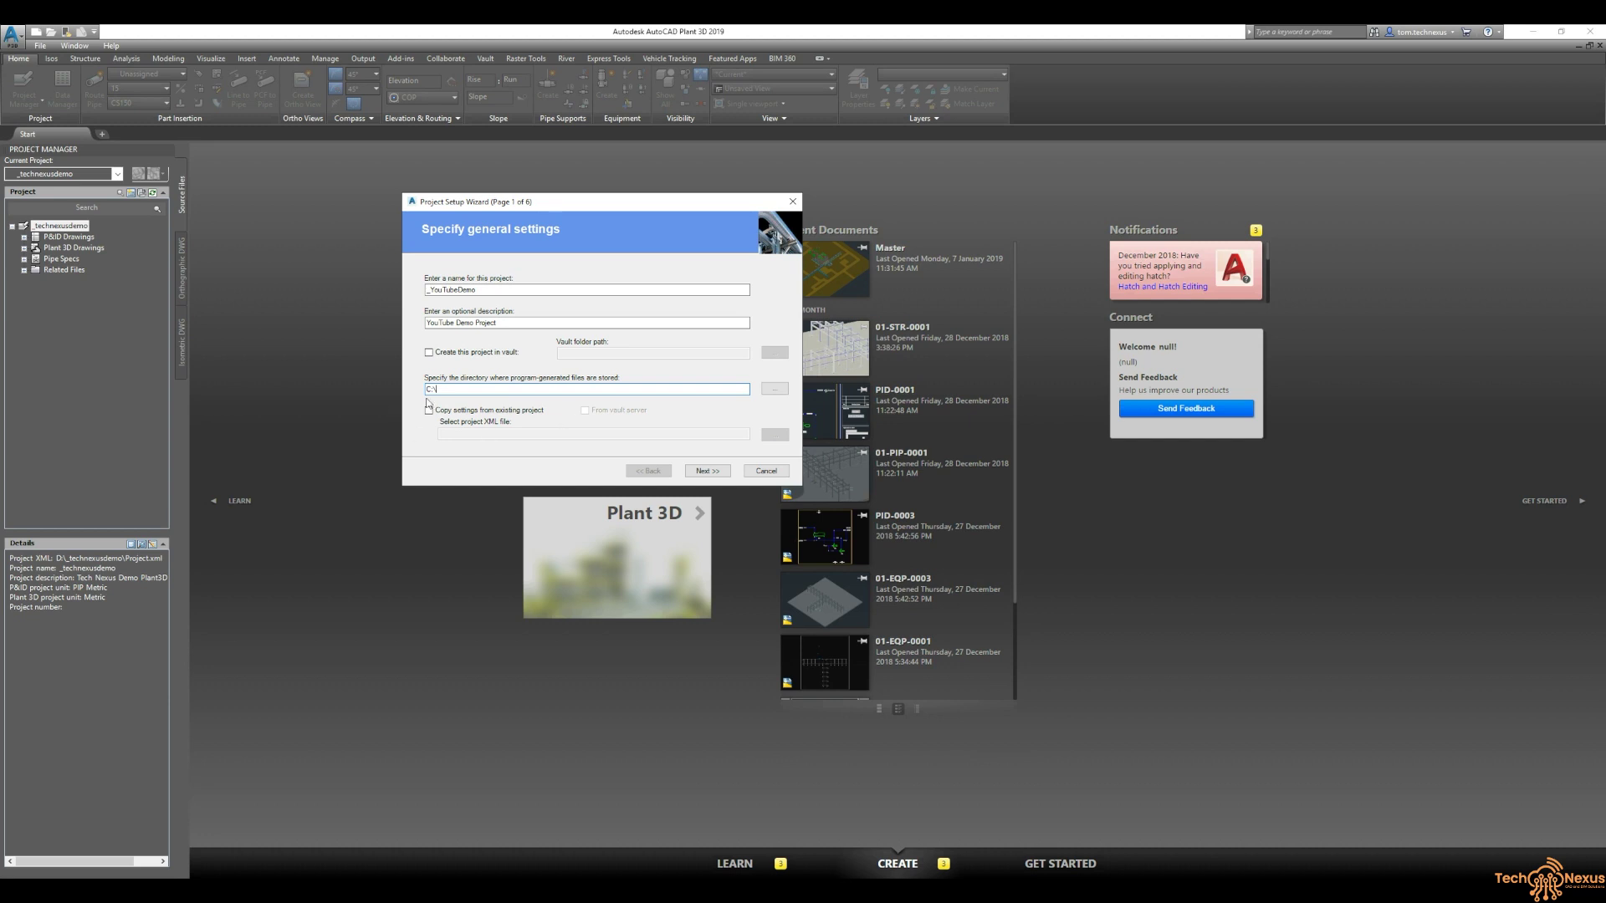
{"action": "left_click", "coordinate": [707, 471]}
Step: Switch the project to metric units, with nominal diameters in millimetres
{"action": "left_click_drag", "start_coordinate": [614, 209], "coordinate": [759, 268]}
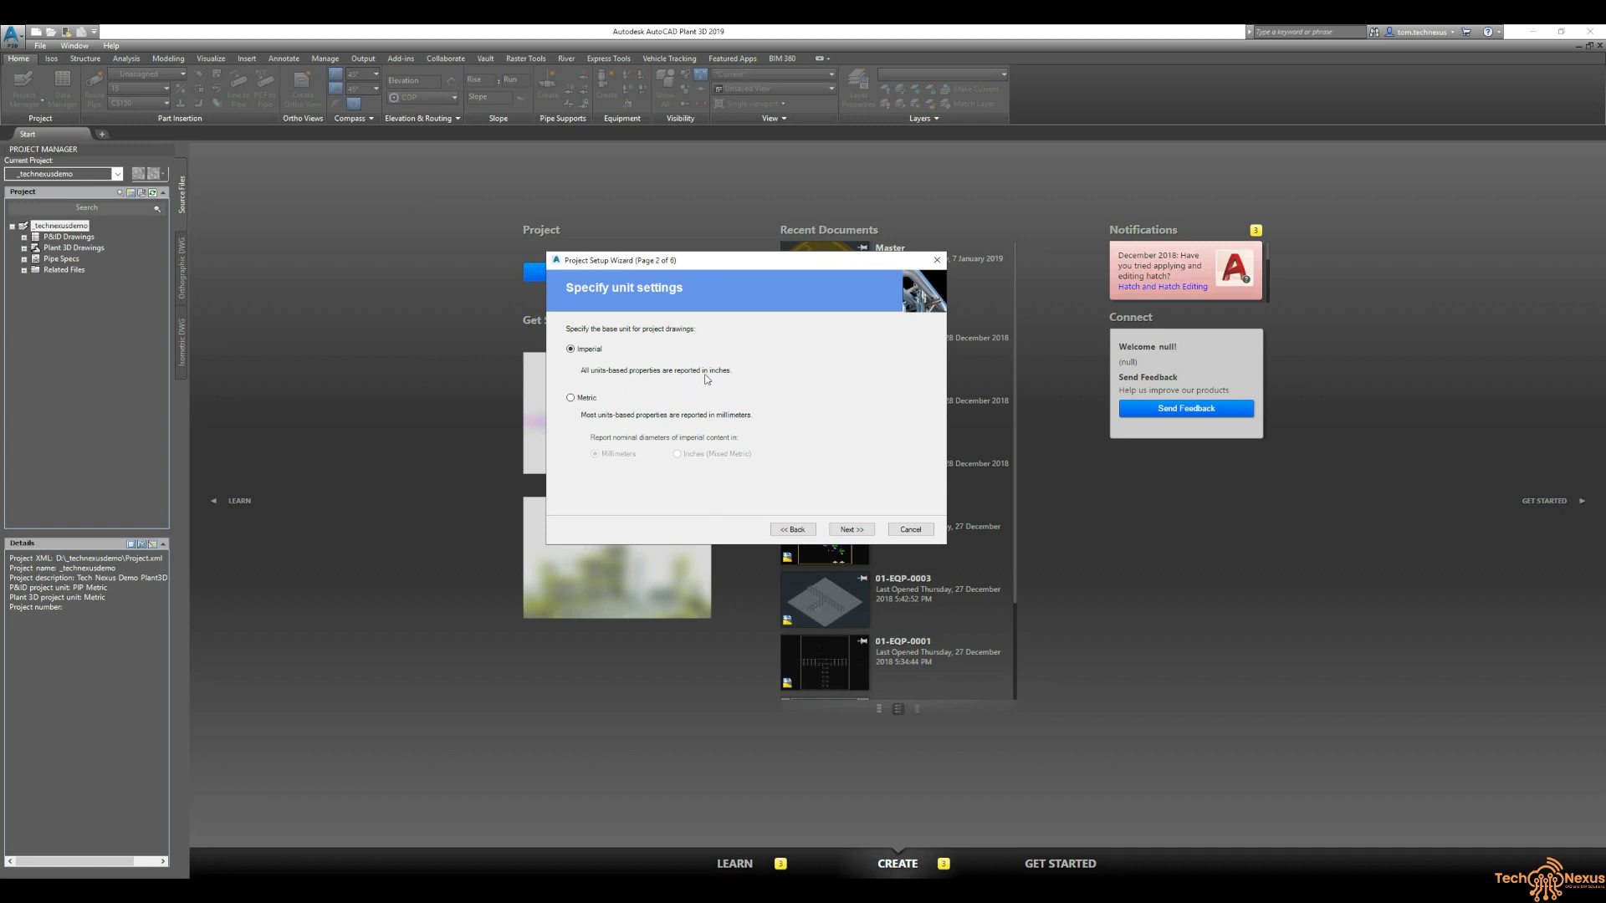
{"action": "left_click", "coordinate": [613, 397]}
{"action": "left_click", "coordinate": [849, 529]}
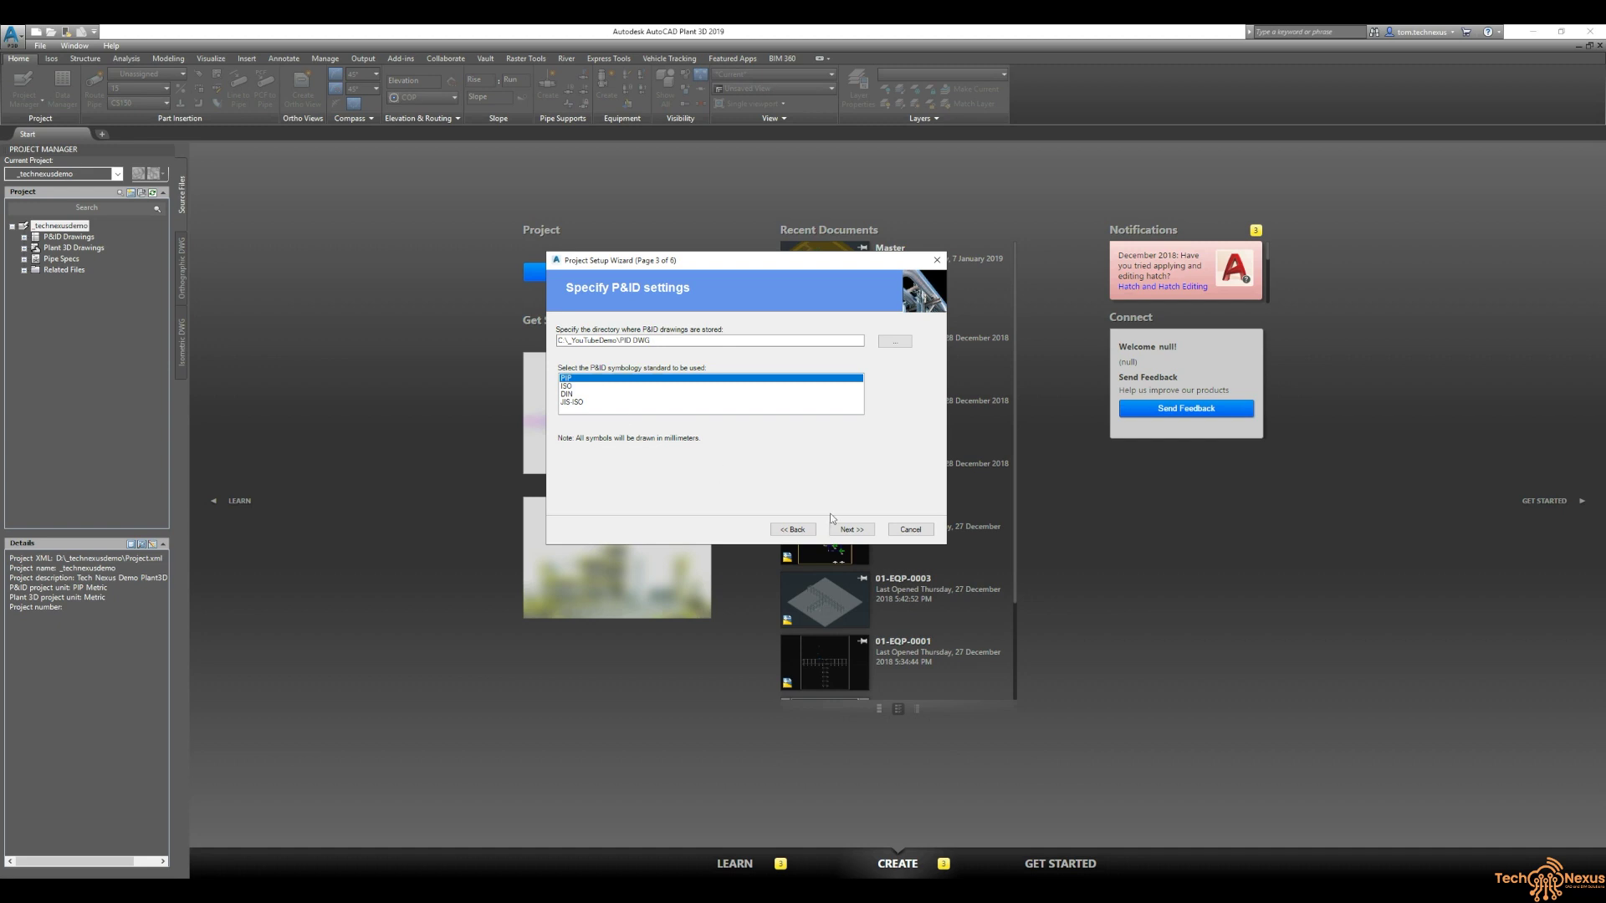
Step: Keep PIP symbology and review the Spec Sheets directory path under C:\_YouTubeDemo
{"action": "left_click", "coordinate": [847, 530]}
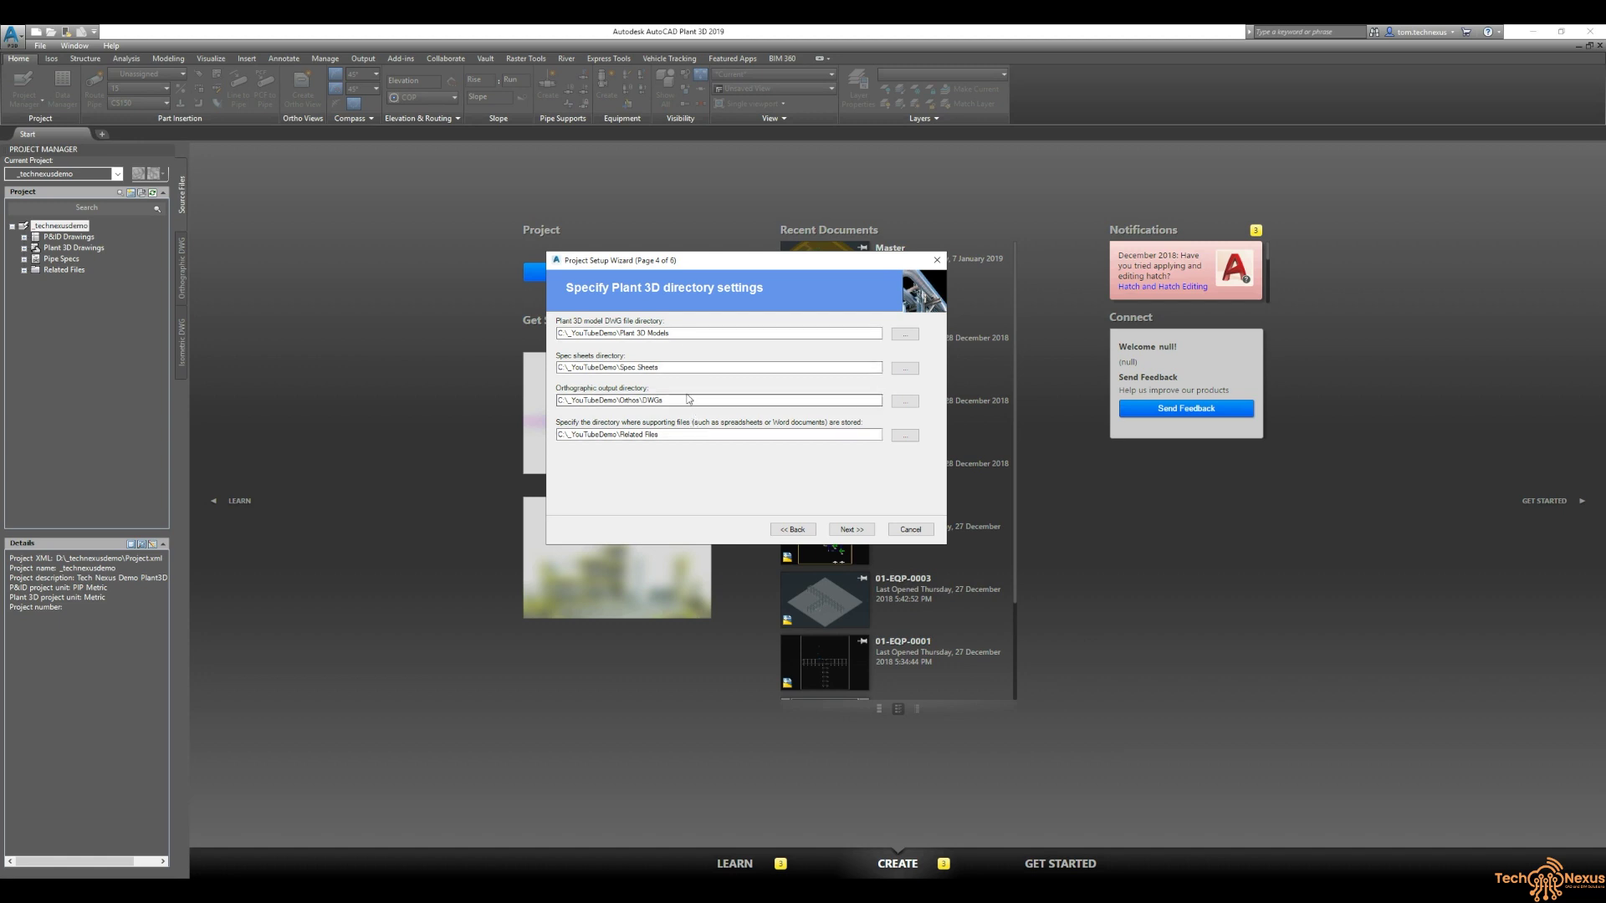
{"action": "left_click_drag", "start_coordinate": [674, 367], "coordinate": [557, 367]}
{"action": "left_click_drag", "start_coordinate": [660, 367], "coordinate": [557, 367]}
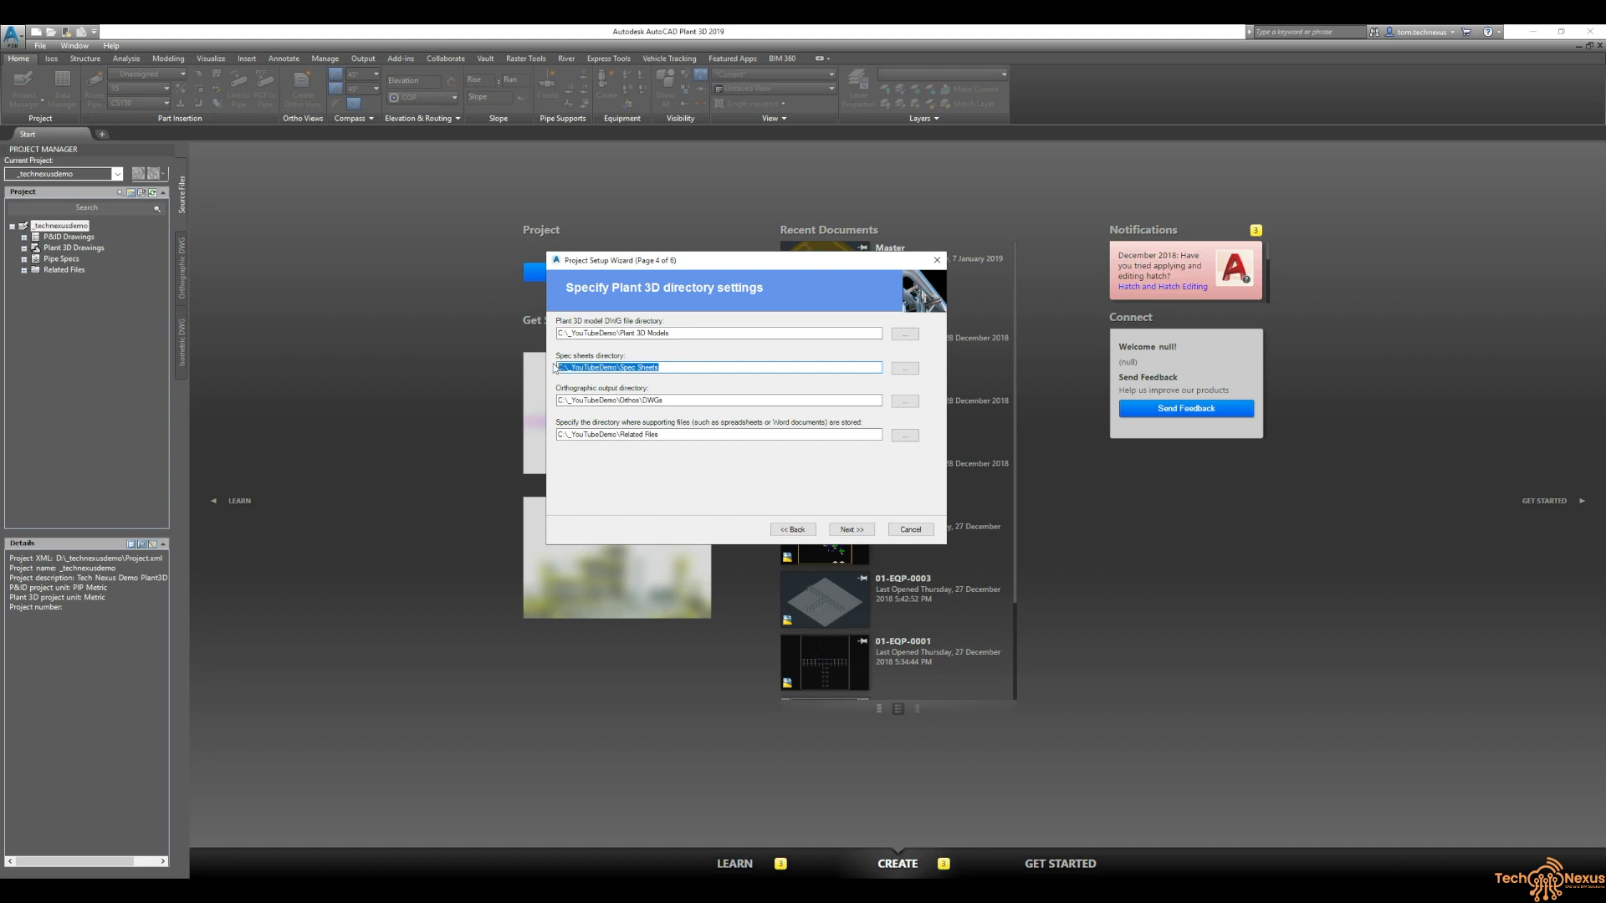
{"action": "left_click", "coordinate": [671, 367]}
Step: Keep the Single-User SQLite local database and finish creating the _YouTubeDemo project
{"action": "left_click", "coordinate": [839, 531]}
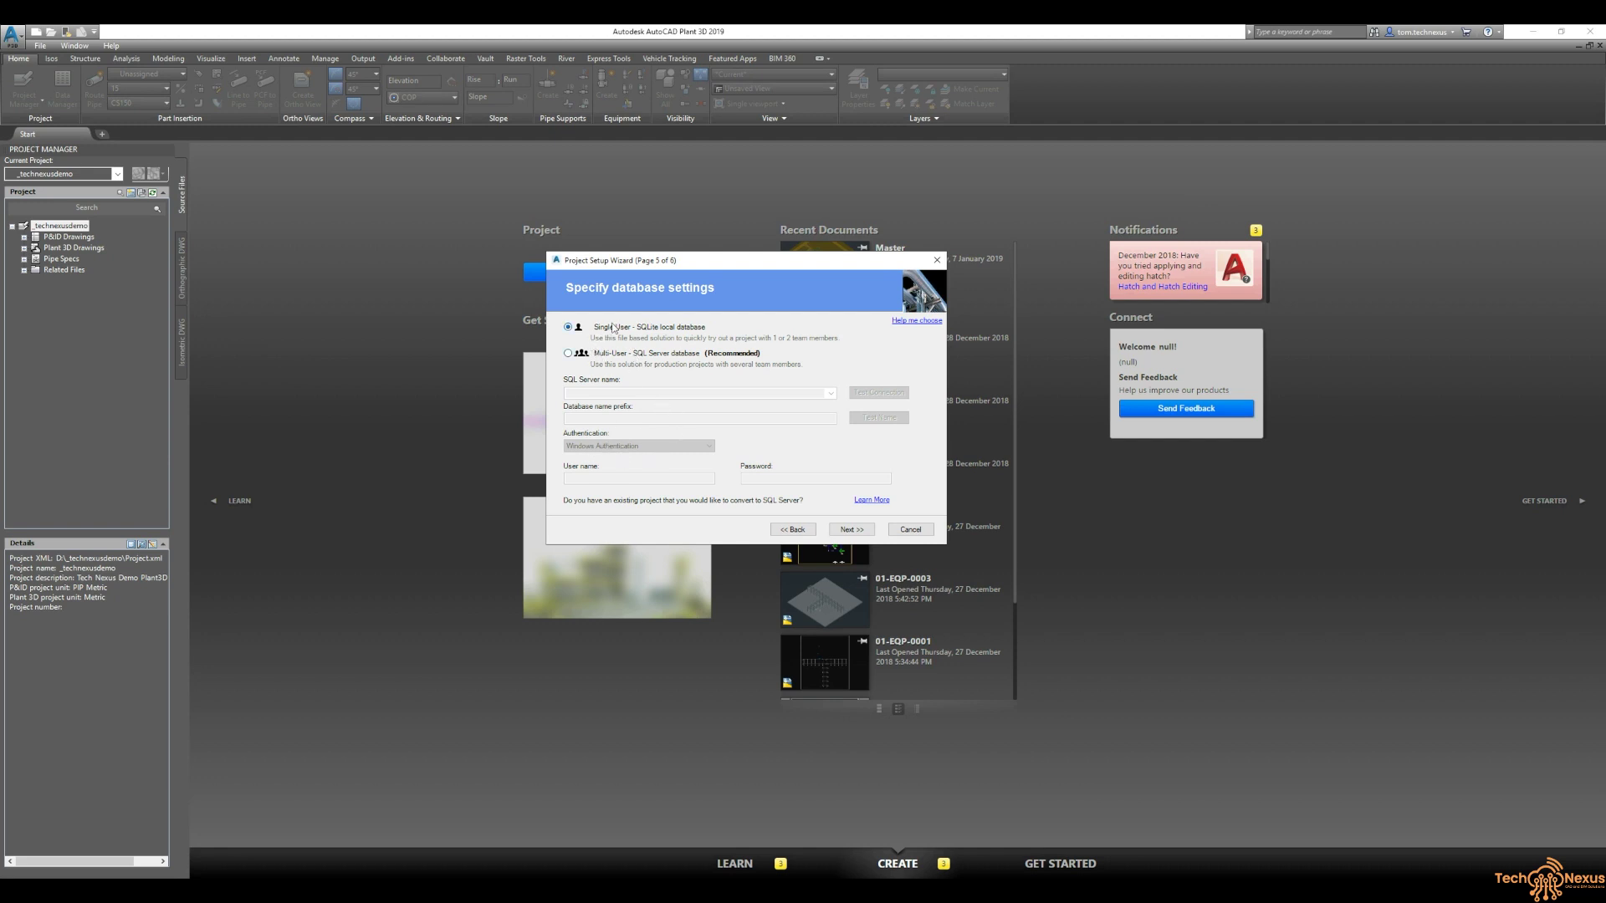
{"action": "left_click", "coordinate": [851, 529]}
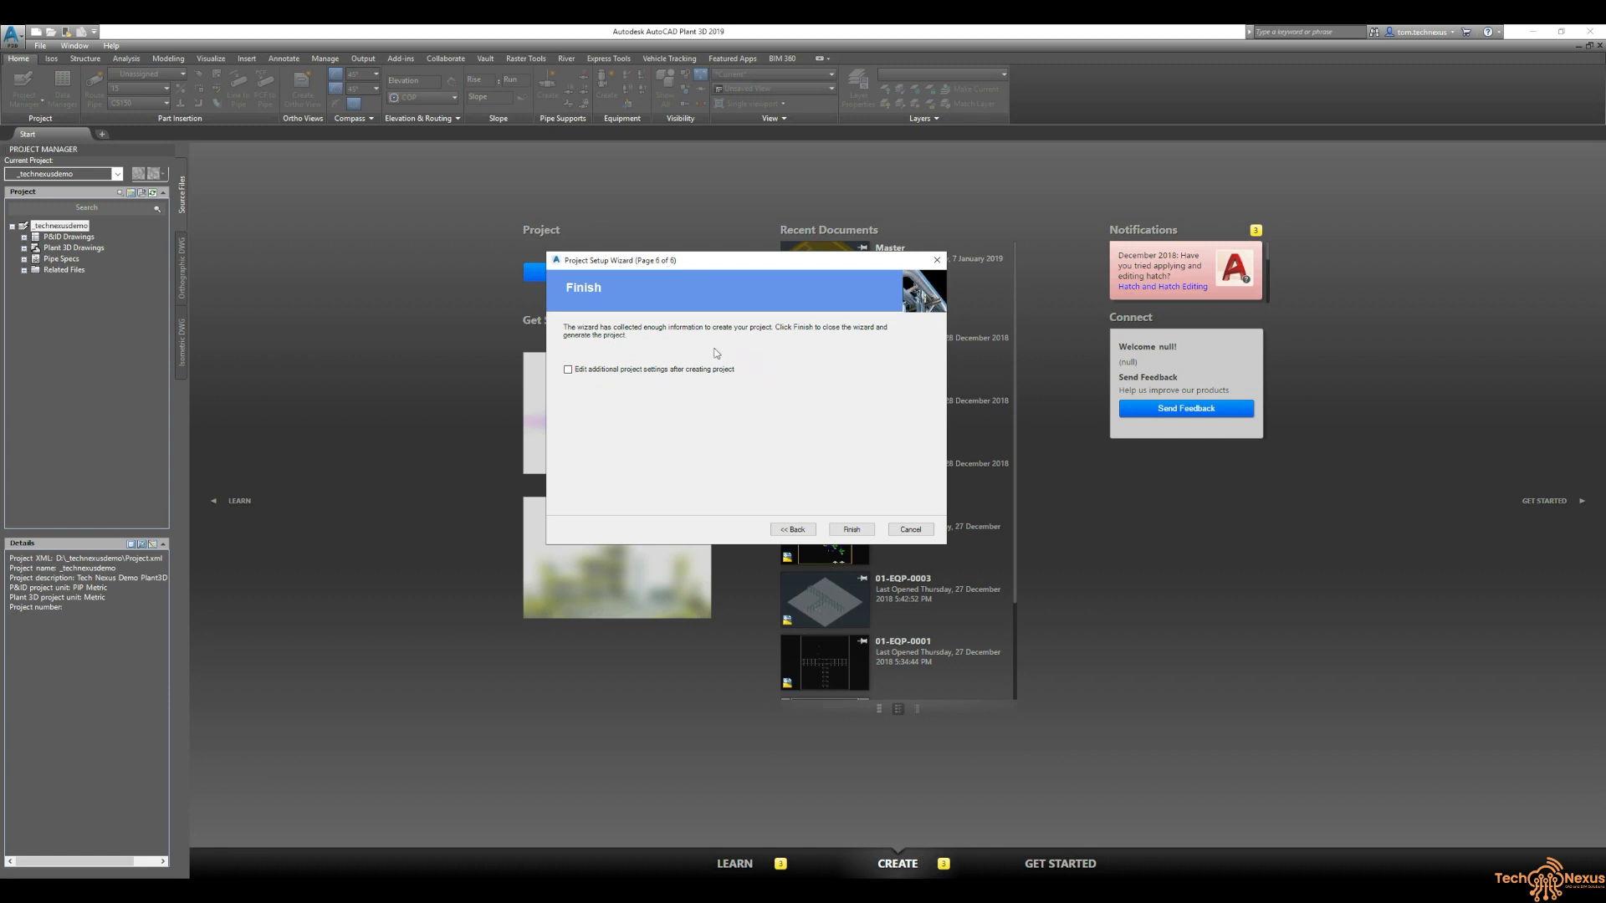
{"action": "left_click", "coordinate": [852, 530]}
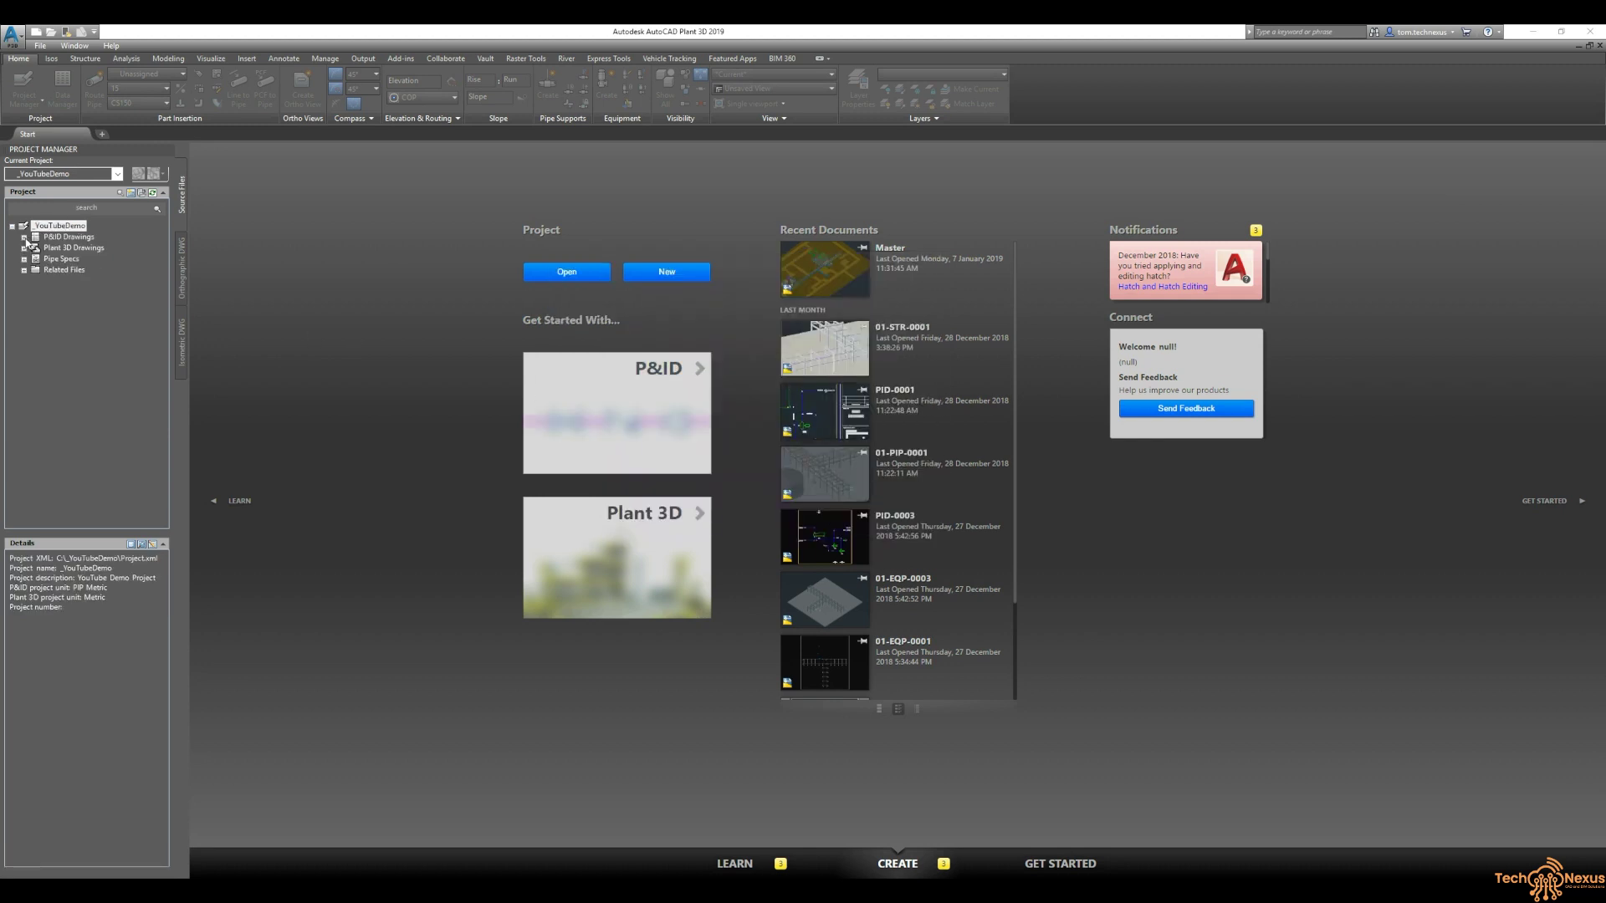
Step: Check the Details of P&ID Drawings, Pipe Specs, Plant 3D Drawings and Related Files to confirm they're empty
{"action": "left_click", "coordinate": [67, 237]}
{"action": "left_click", "coordinate": [68, 228]}
{"action": "left_click", "coordinate": [66, 239]}
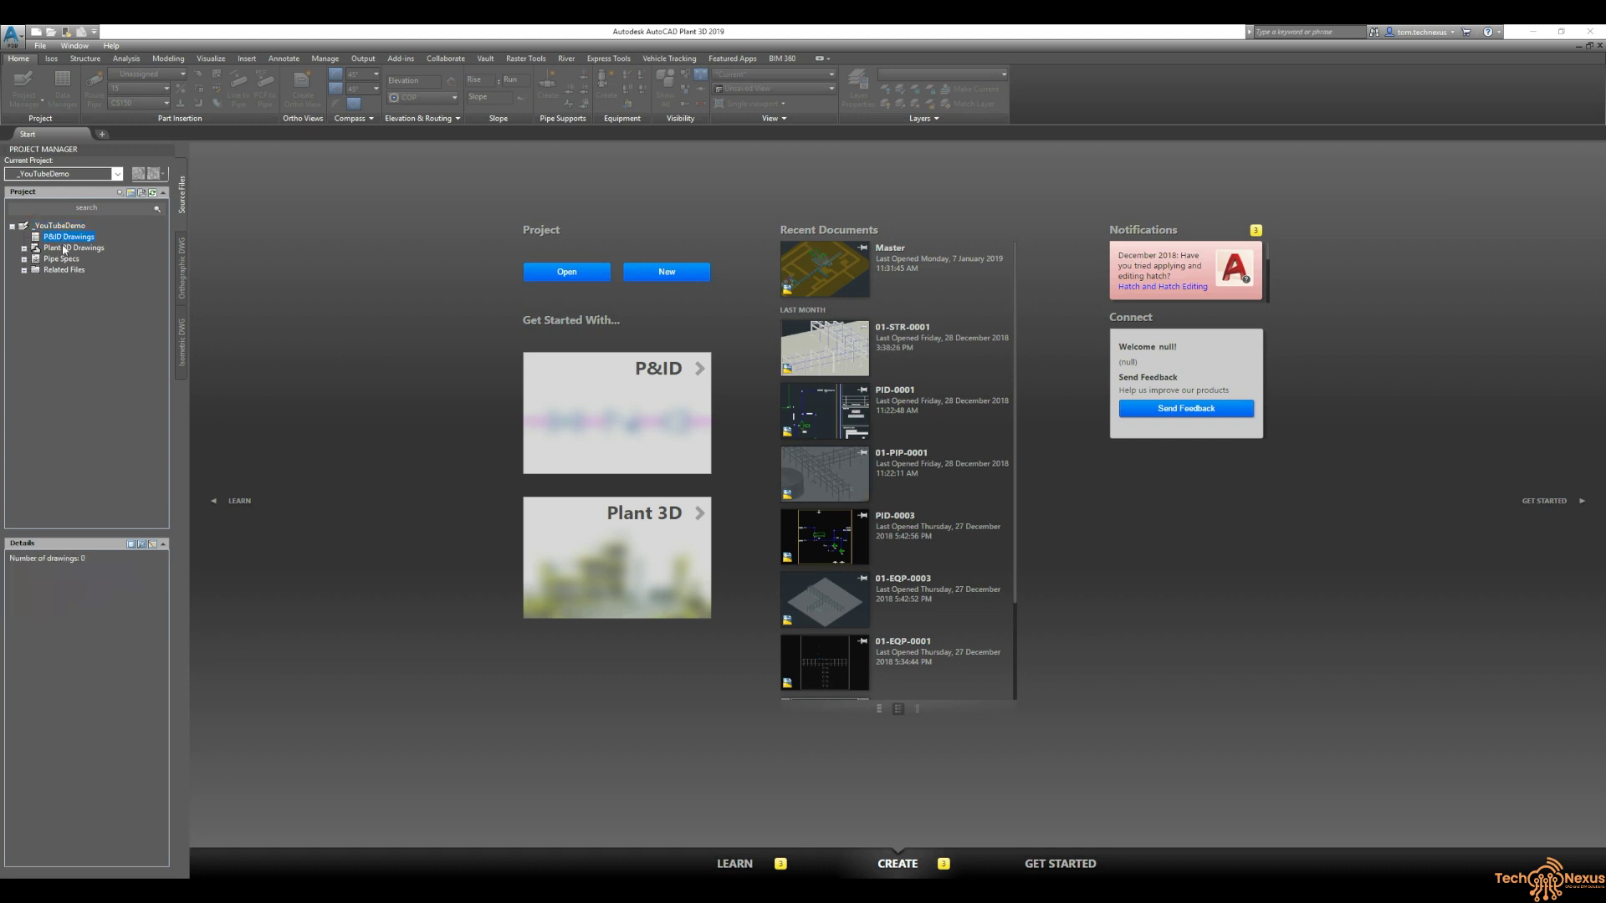
{"action": "left_click", "coordinate": [63, 259]}
{"action": "left_click", "coordinate": [65, 250]}
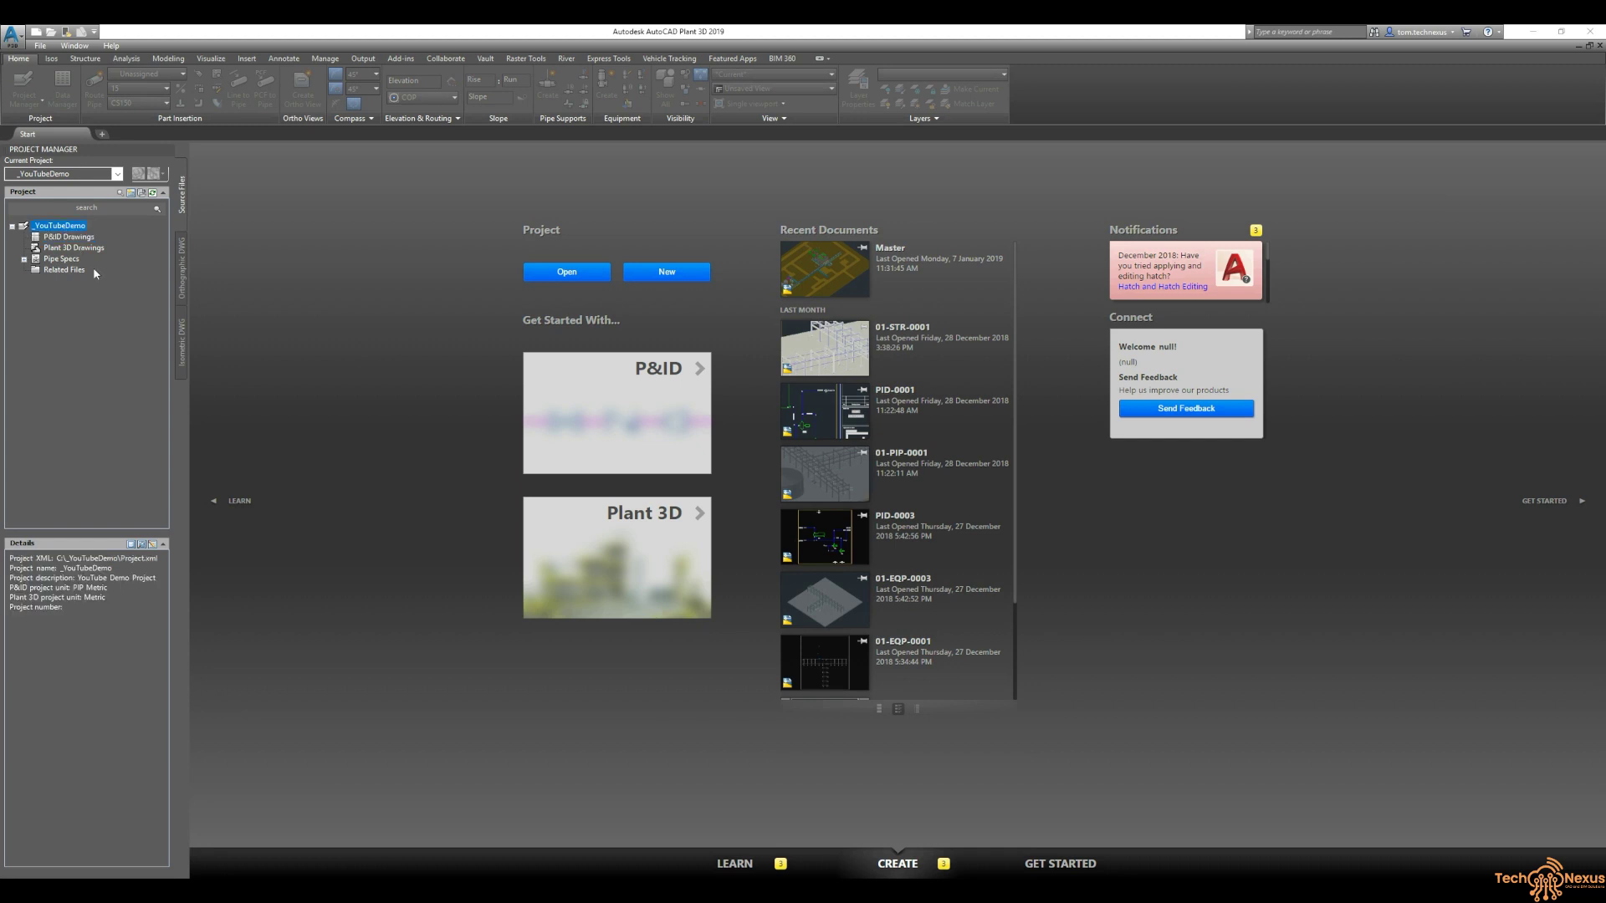
{"action": "left_click", "coordinate": [72, 241]}
{"action": "left_click", "coordinate": [65, 270]}
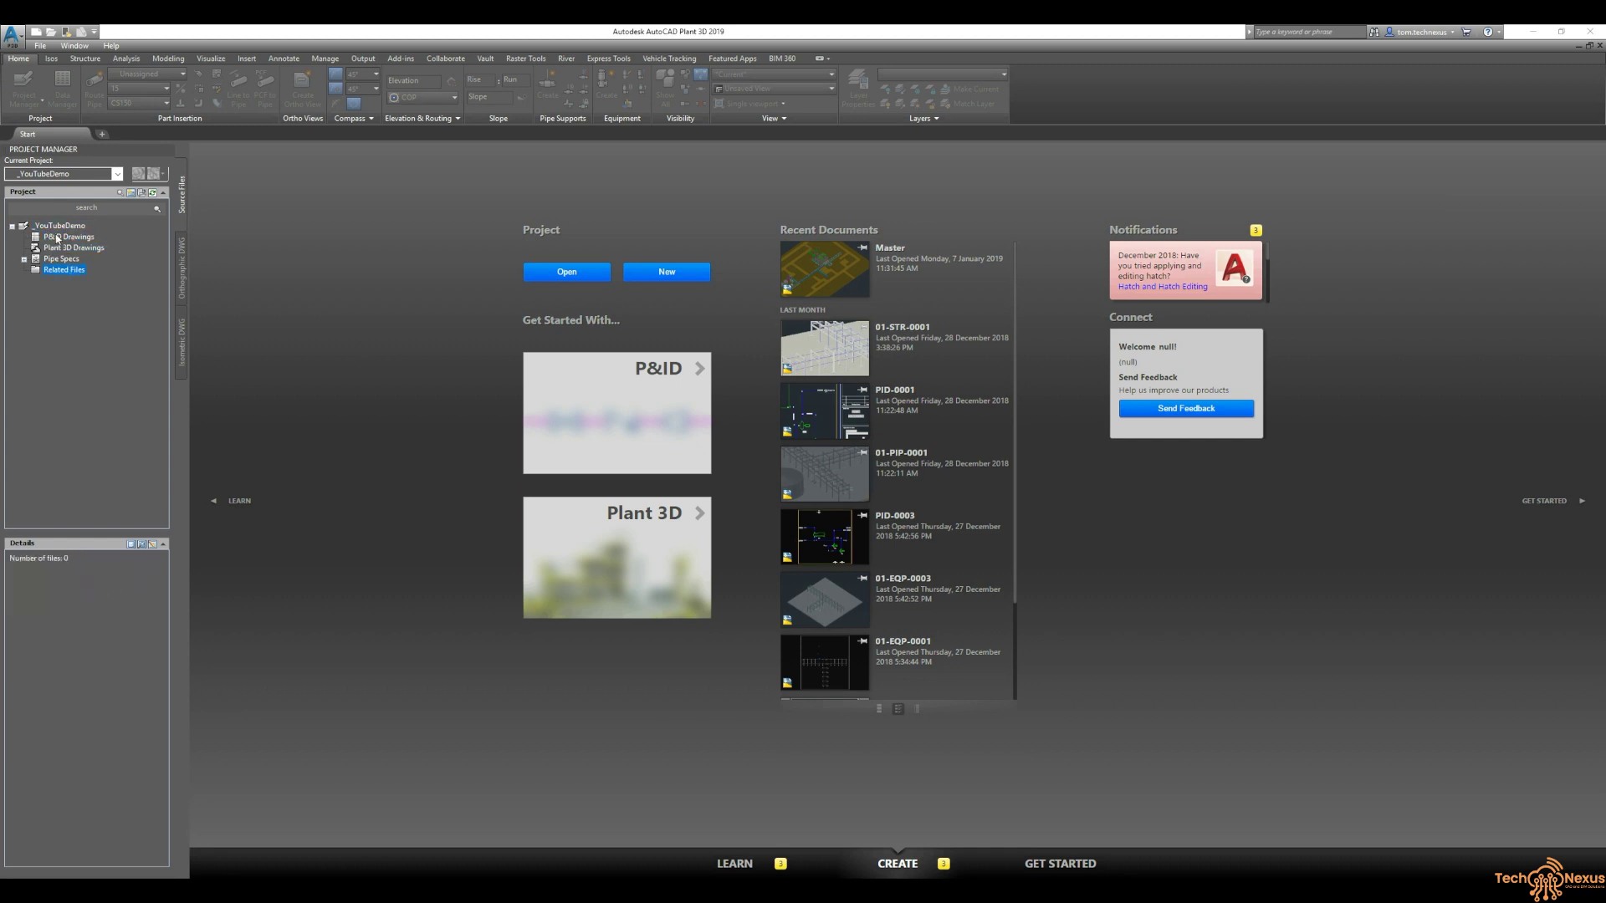
{"action": "left_click", "coordinate": [58, 238]}
{"action": "left_click", "coordinate": [67, 271]}
{"action": "left_click", "coordinate": [67, 239]}
{"action": "left_click", "coordinate": [353, 389]}
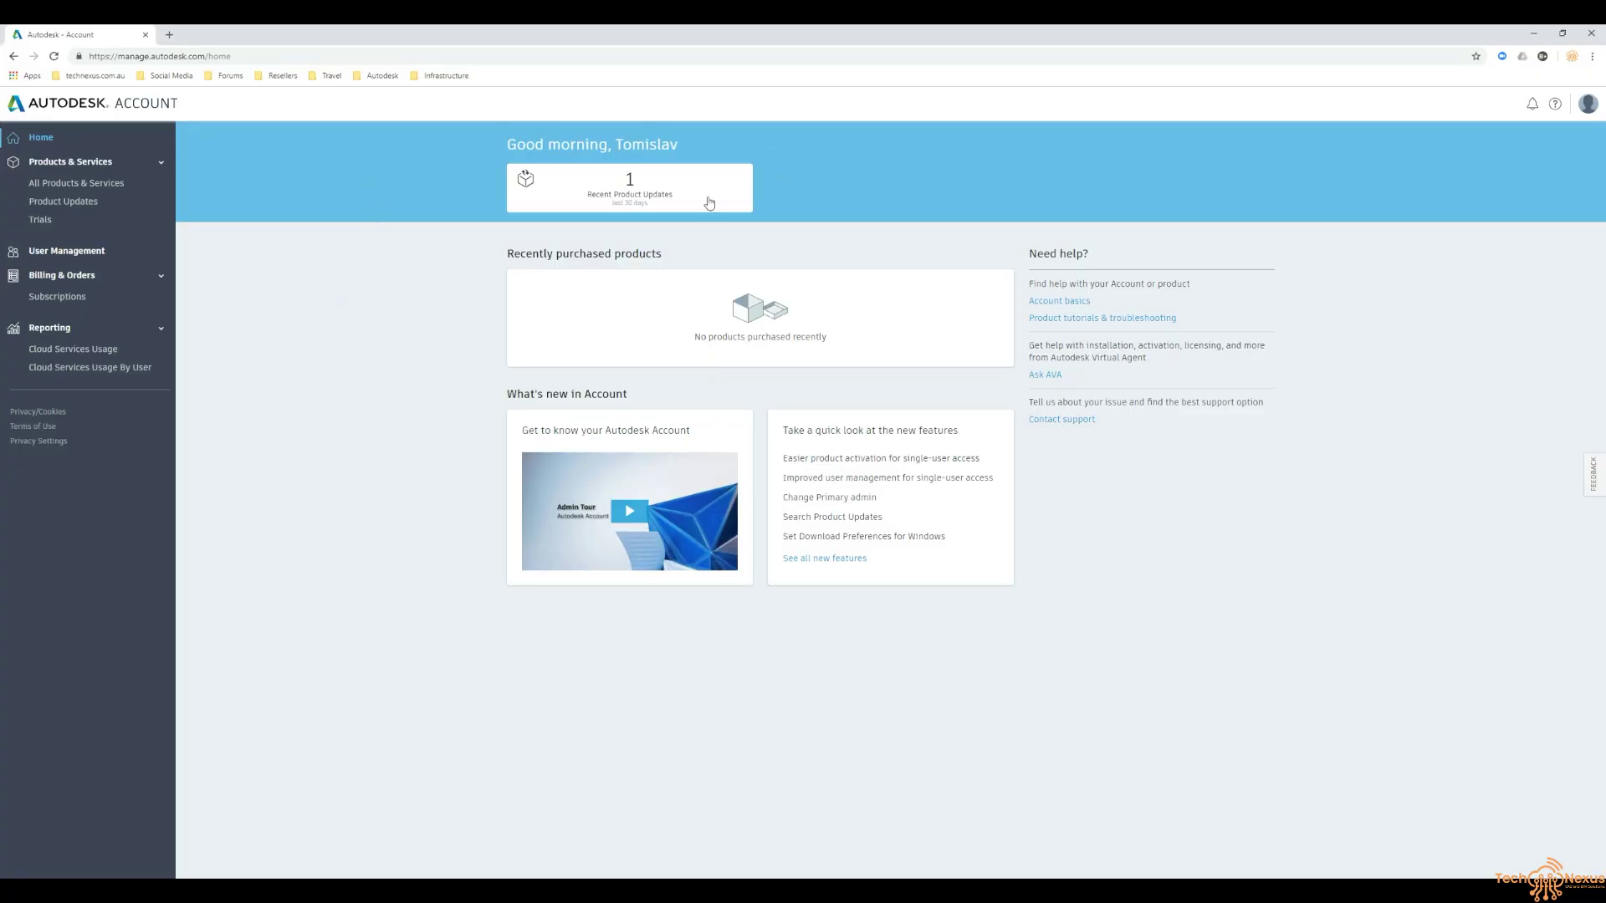
Step: Go from the Autodesk Account home page to the Product Updates list
{"action": "left_click", "coordinate": [633, 191]}
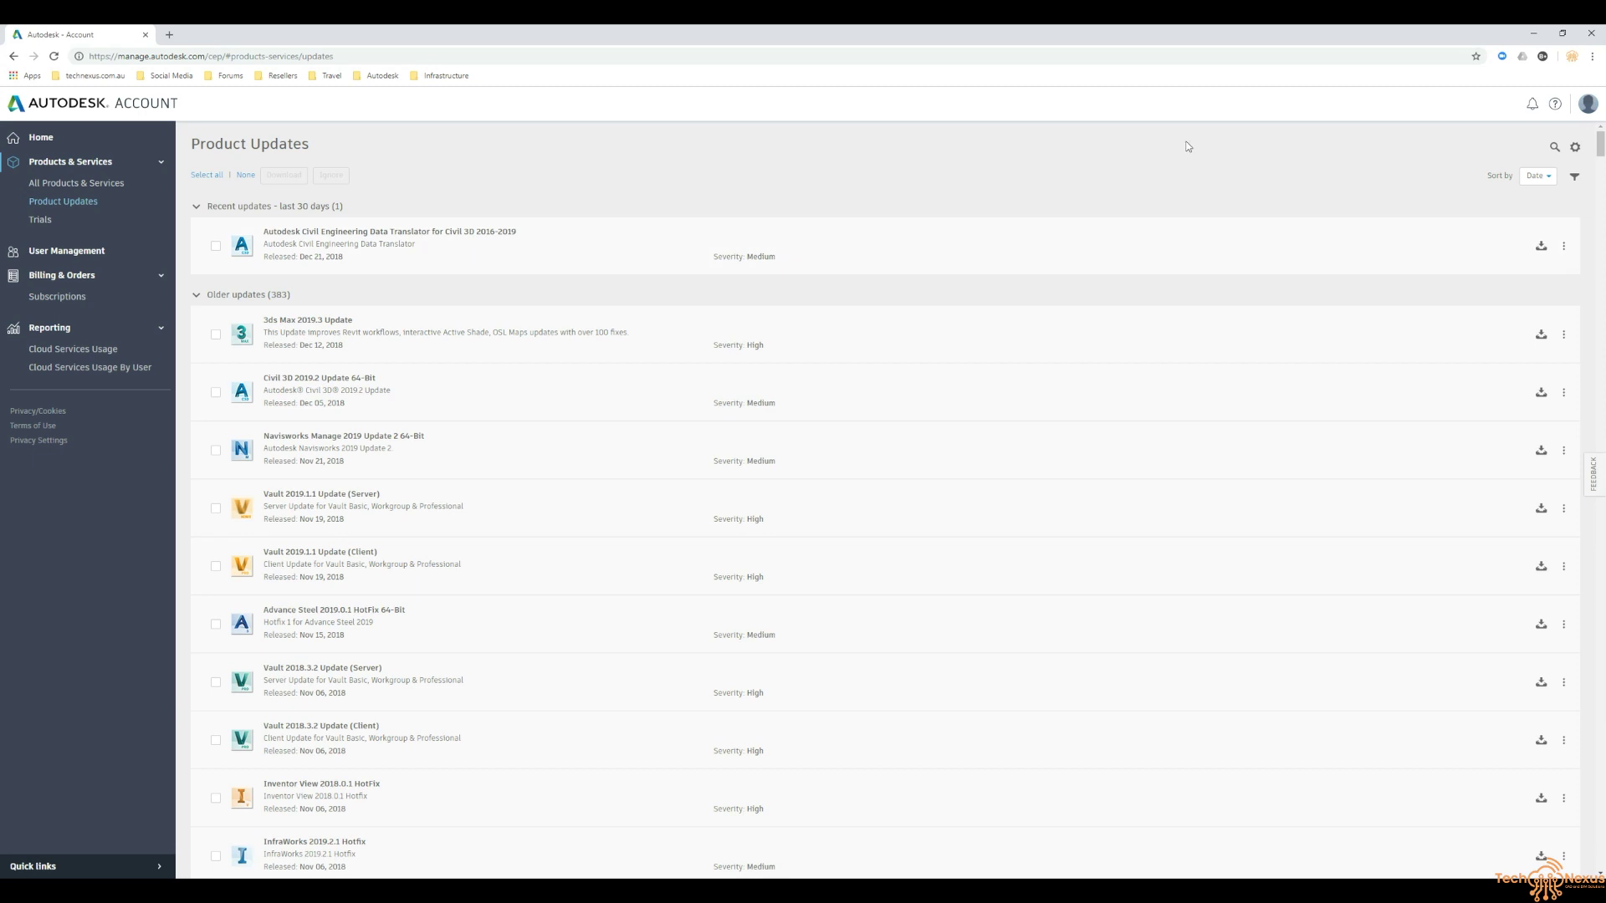
{"action": "left_click", "coordinate": [1554, 147]}
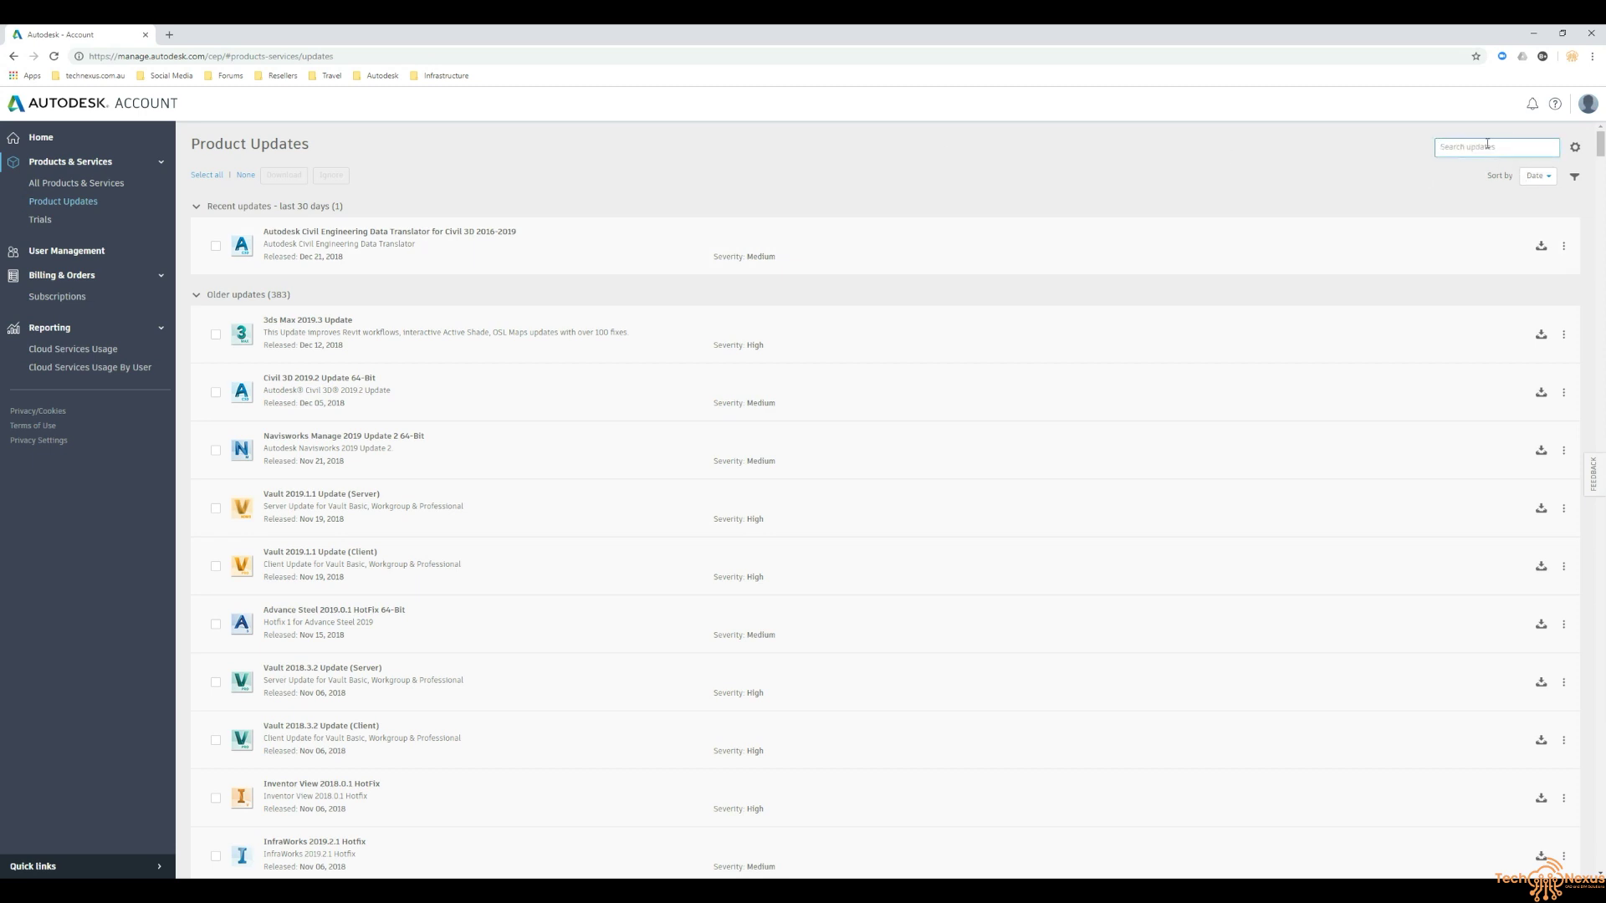
Step: Filter the product updates by searching for 'pla'
{"action": "type", "text": "pla"}
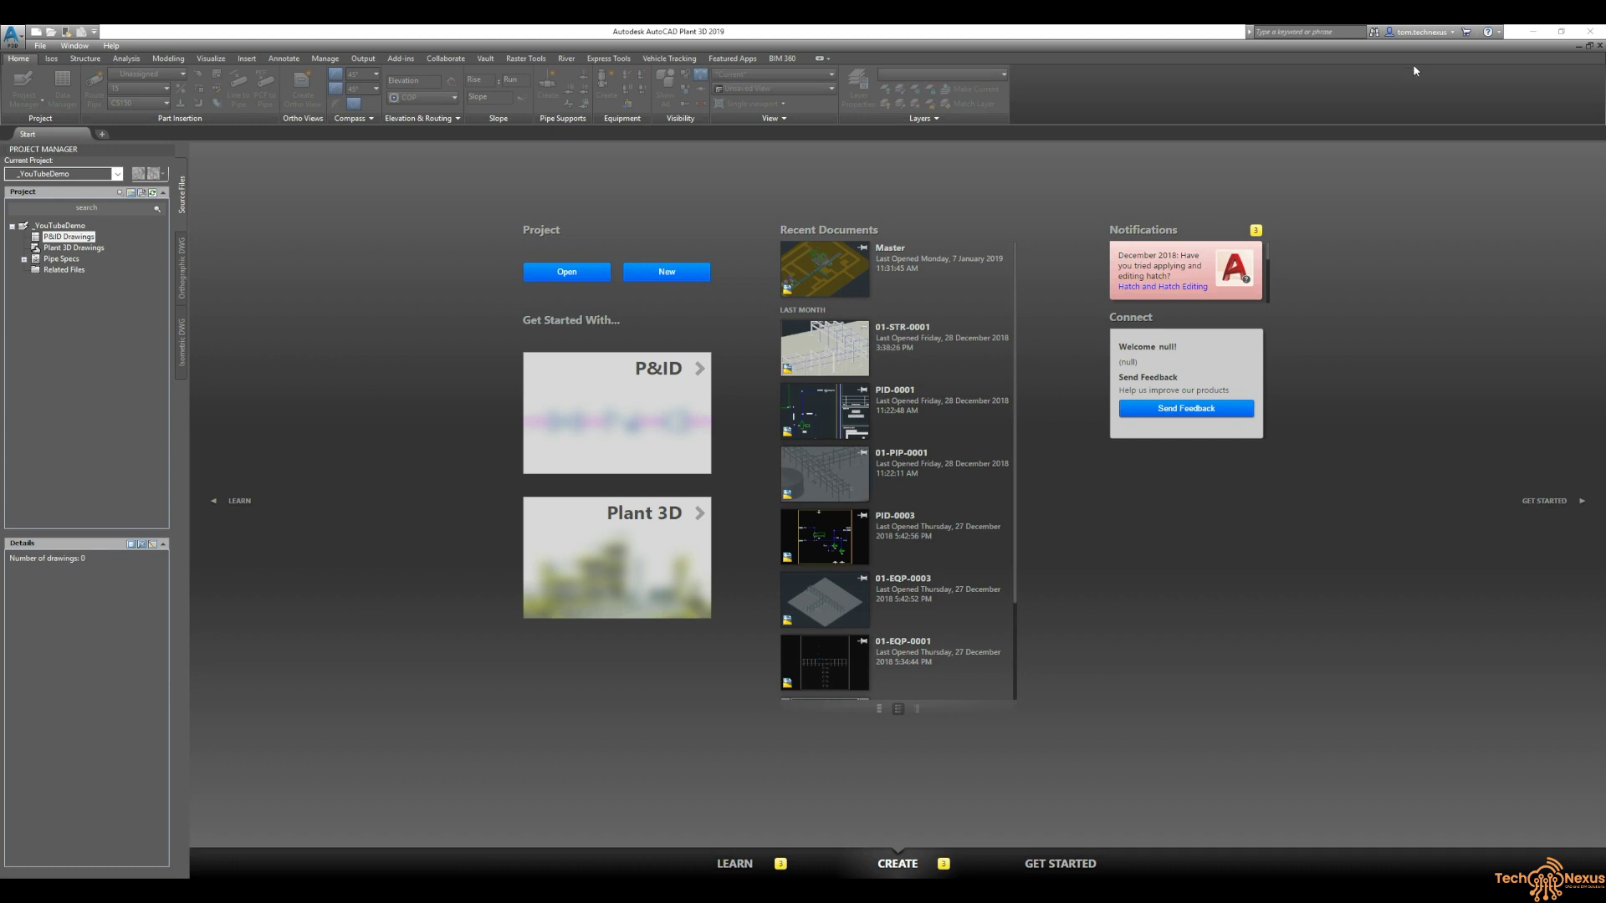
Step: Open the Autodesk App Store page for AutoCAD Plant 3D add-ons
{"action": "left_click", "coordinate": [1466, 35]}
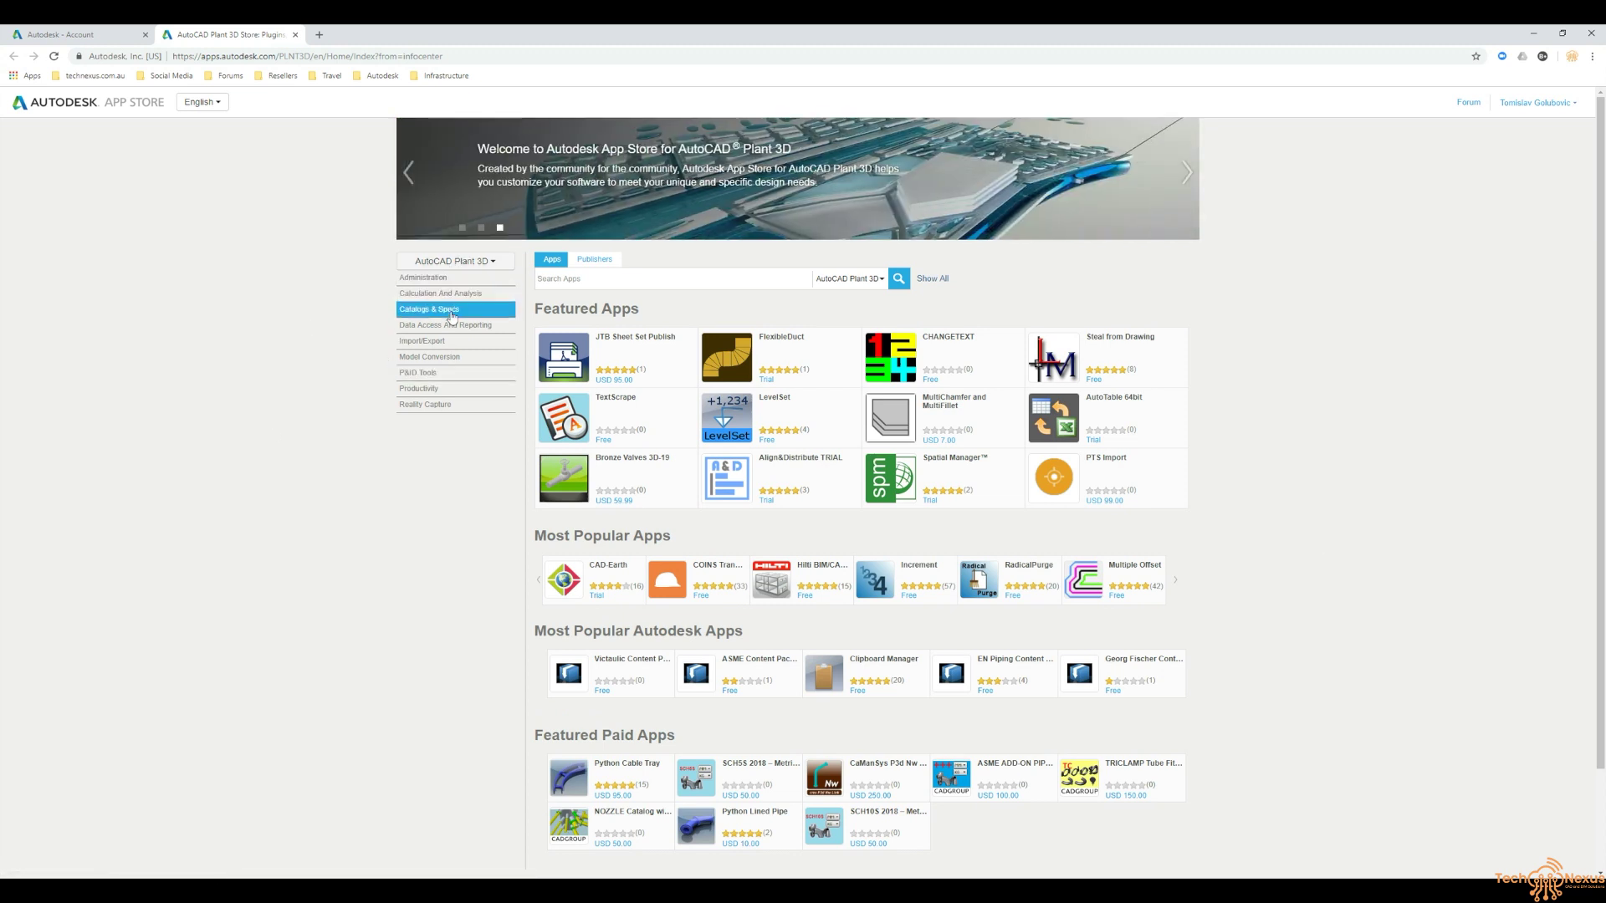
Step: Filter the Plant 3D apps to Catalogs & Specs (71 results), then to free apps only
{"action": "left_click", "coordinate": [446, 311]}
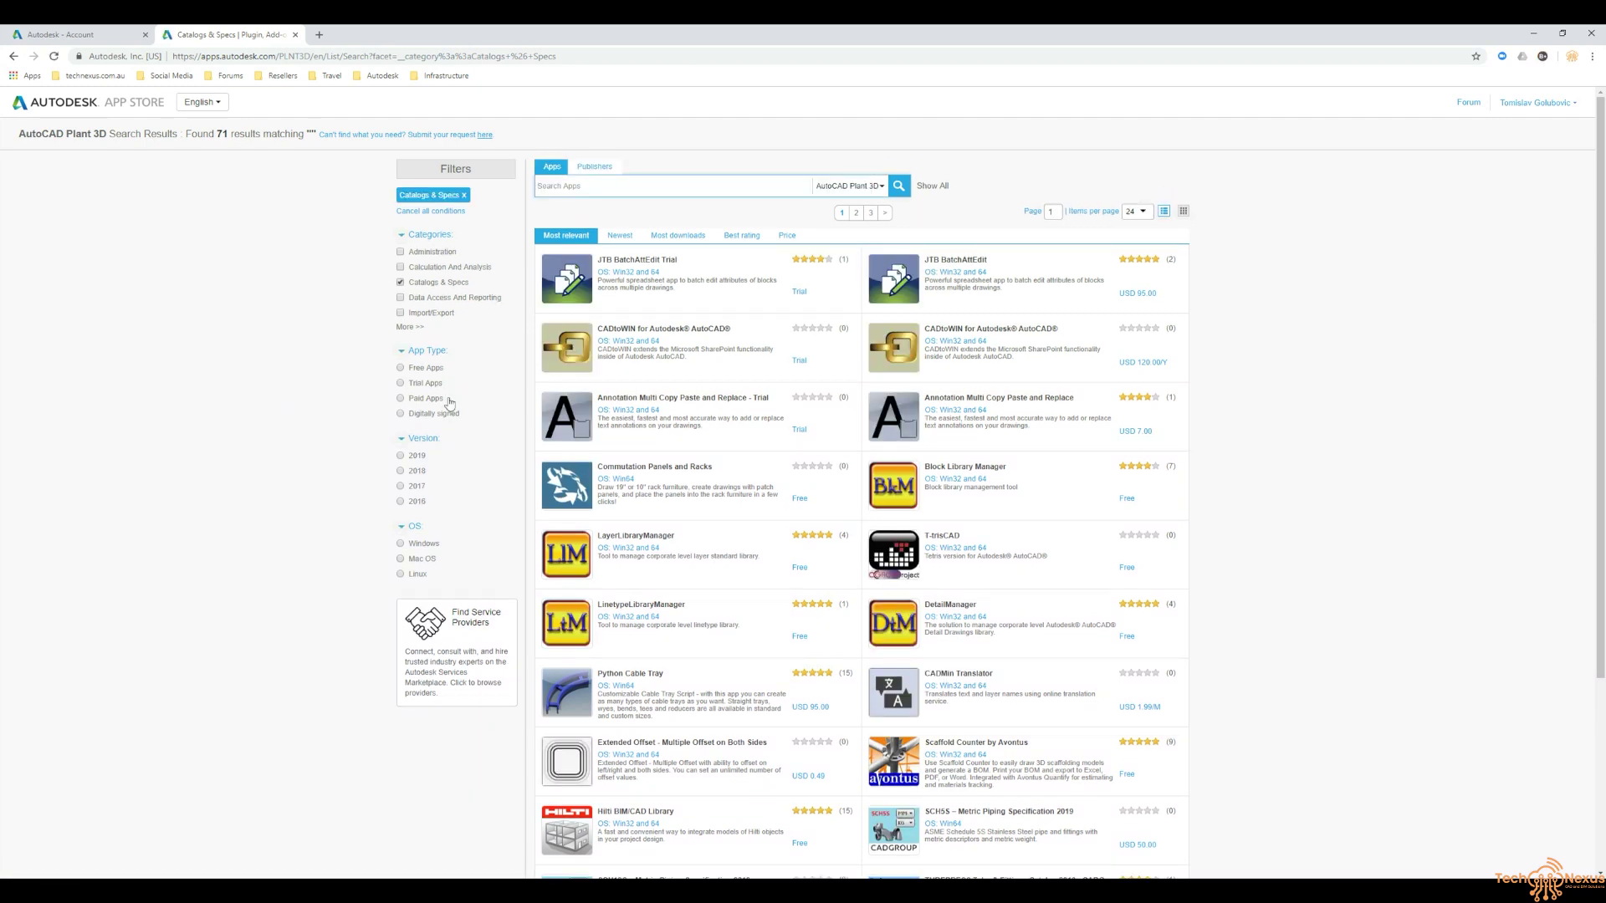
{"action": "scroll", "coordinate": [1242, 484], "scroll_direction": "down", "scroll_amount": 3}
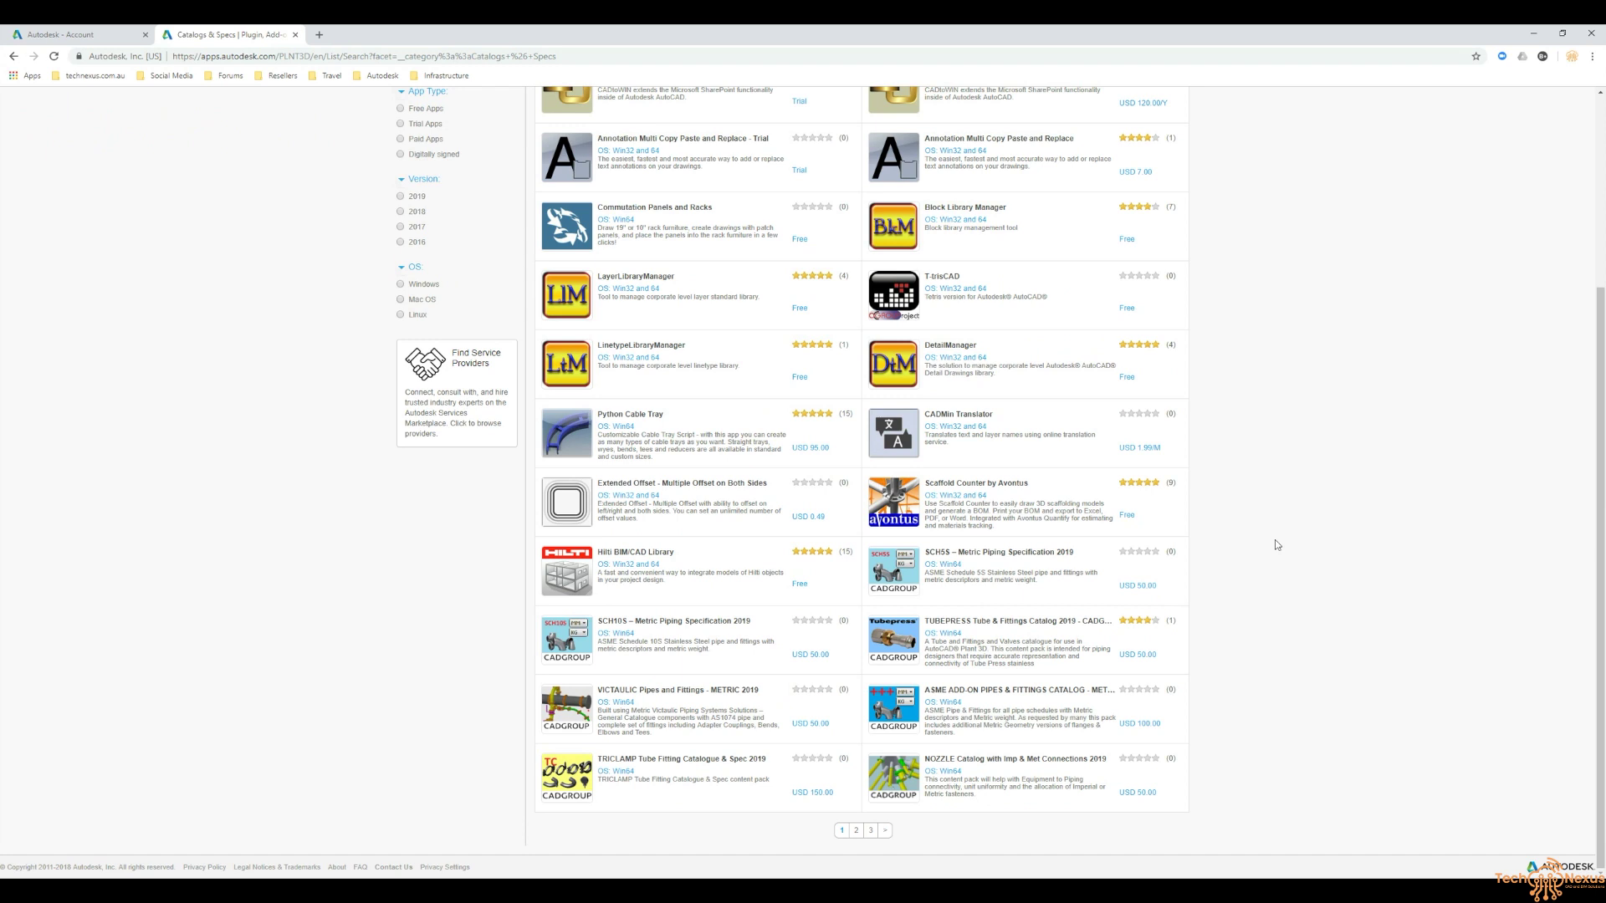
{"action": "scroll", "coordinate": [1274, 541], "scroll_direction": "up", "scroll_amount": 3}
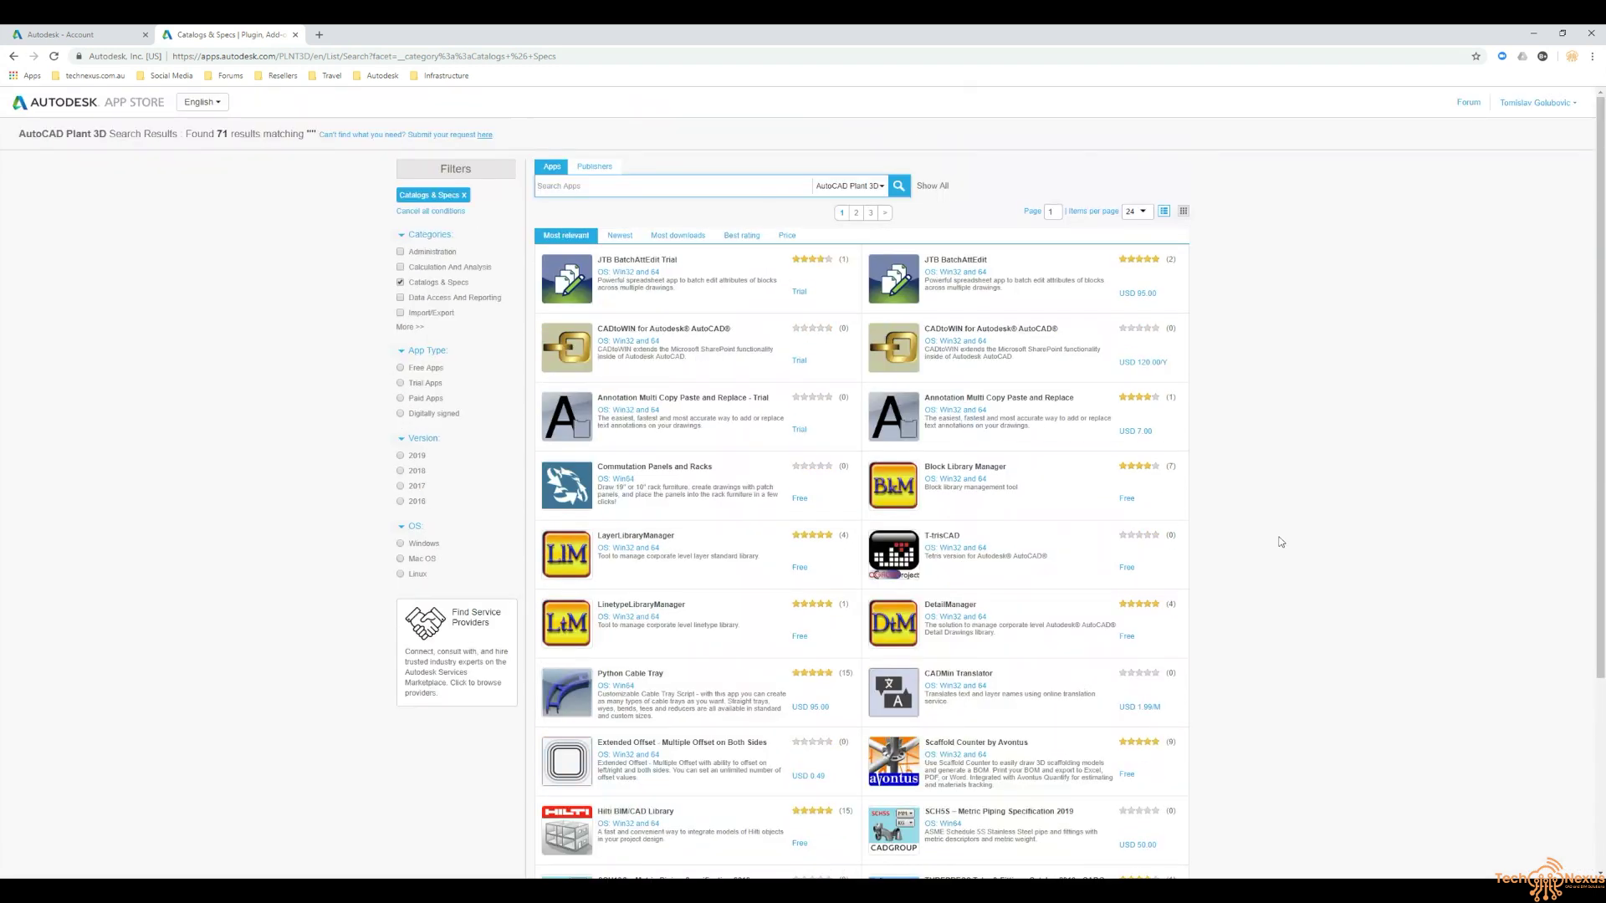
{"action": "scroll", "coordinate": [1279, 539], "scroll_direction": "down", "scroll_amount": 3}
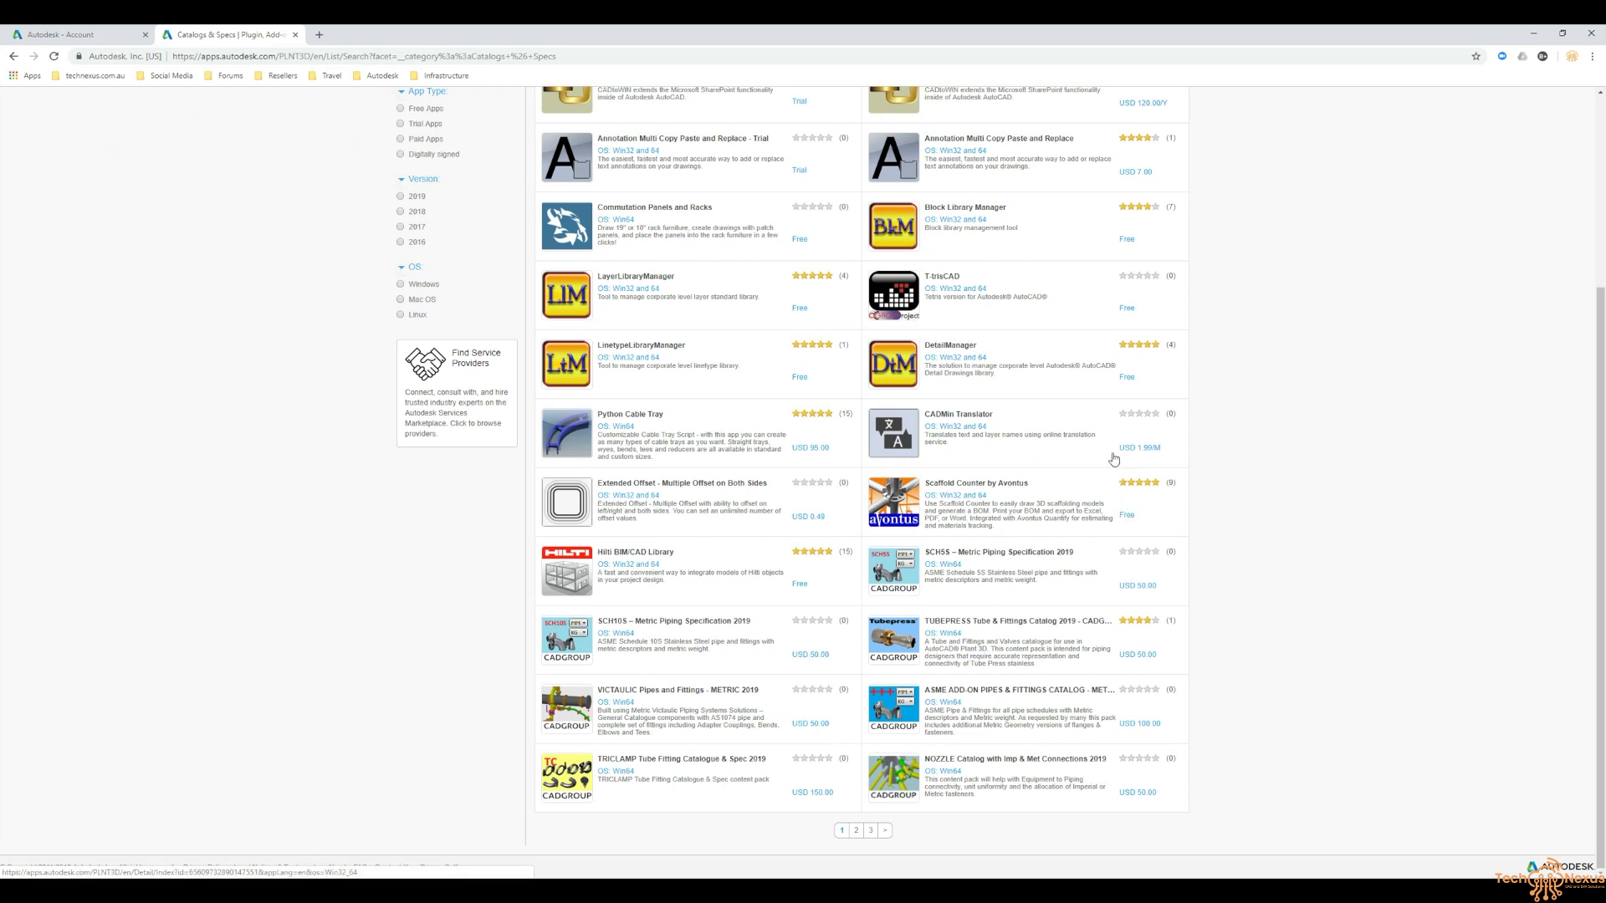
{"action": "scroll", "coordinate": [1236, 525], "scroll_direction": "up", "scroll_amount": 3}
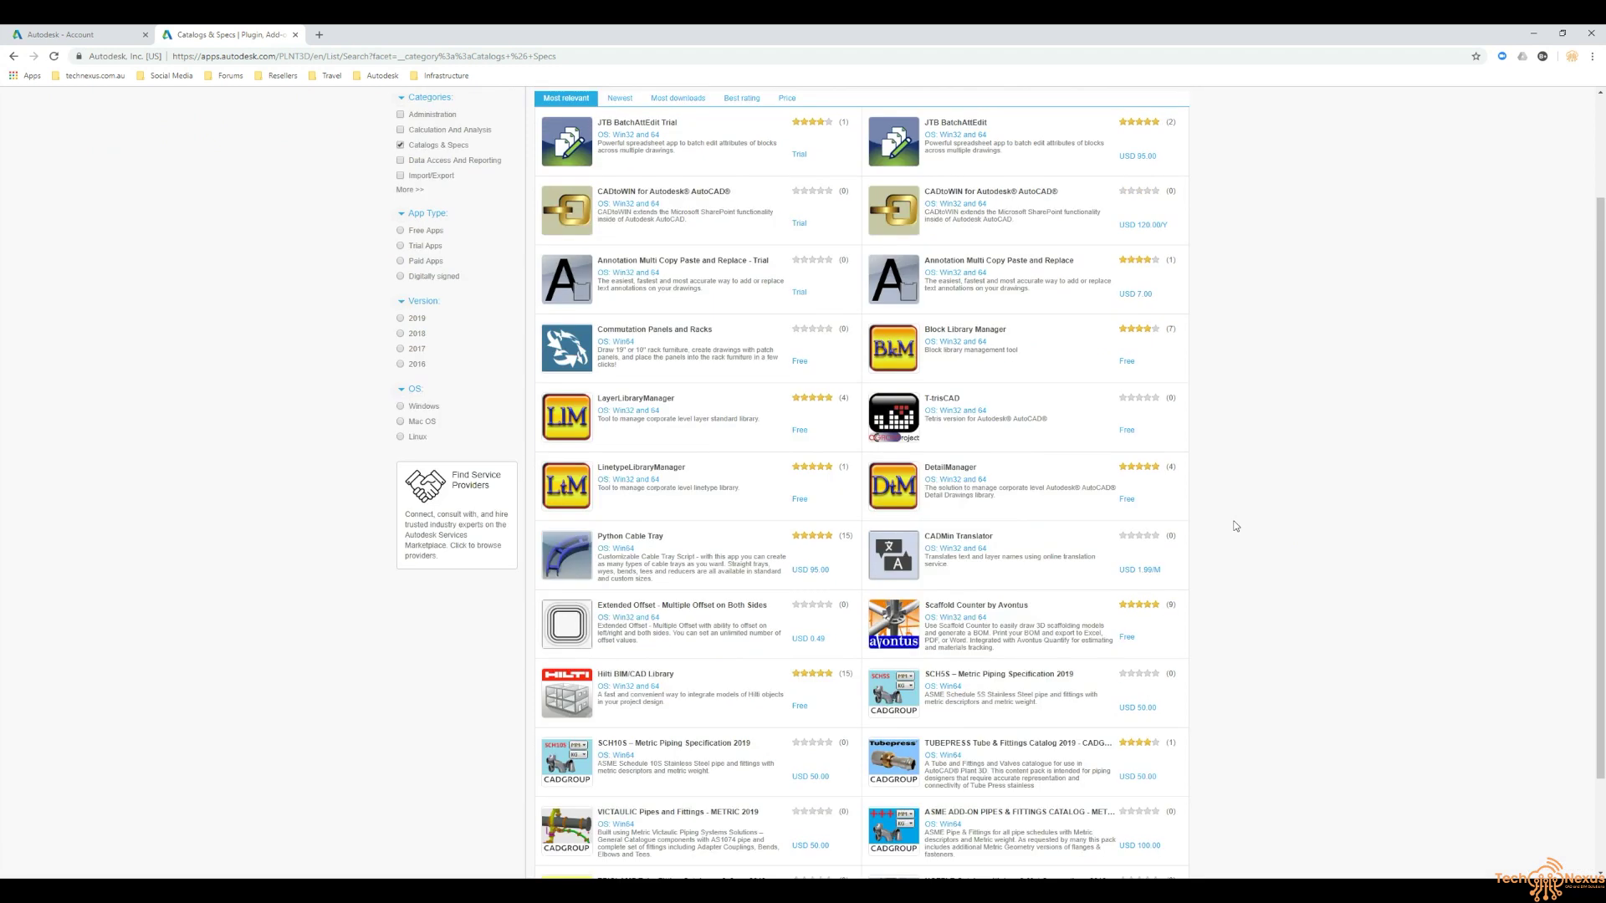
{"action": "left_click", "coordinate": [431, 368]}
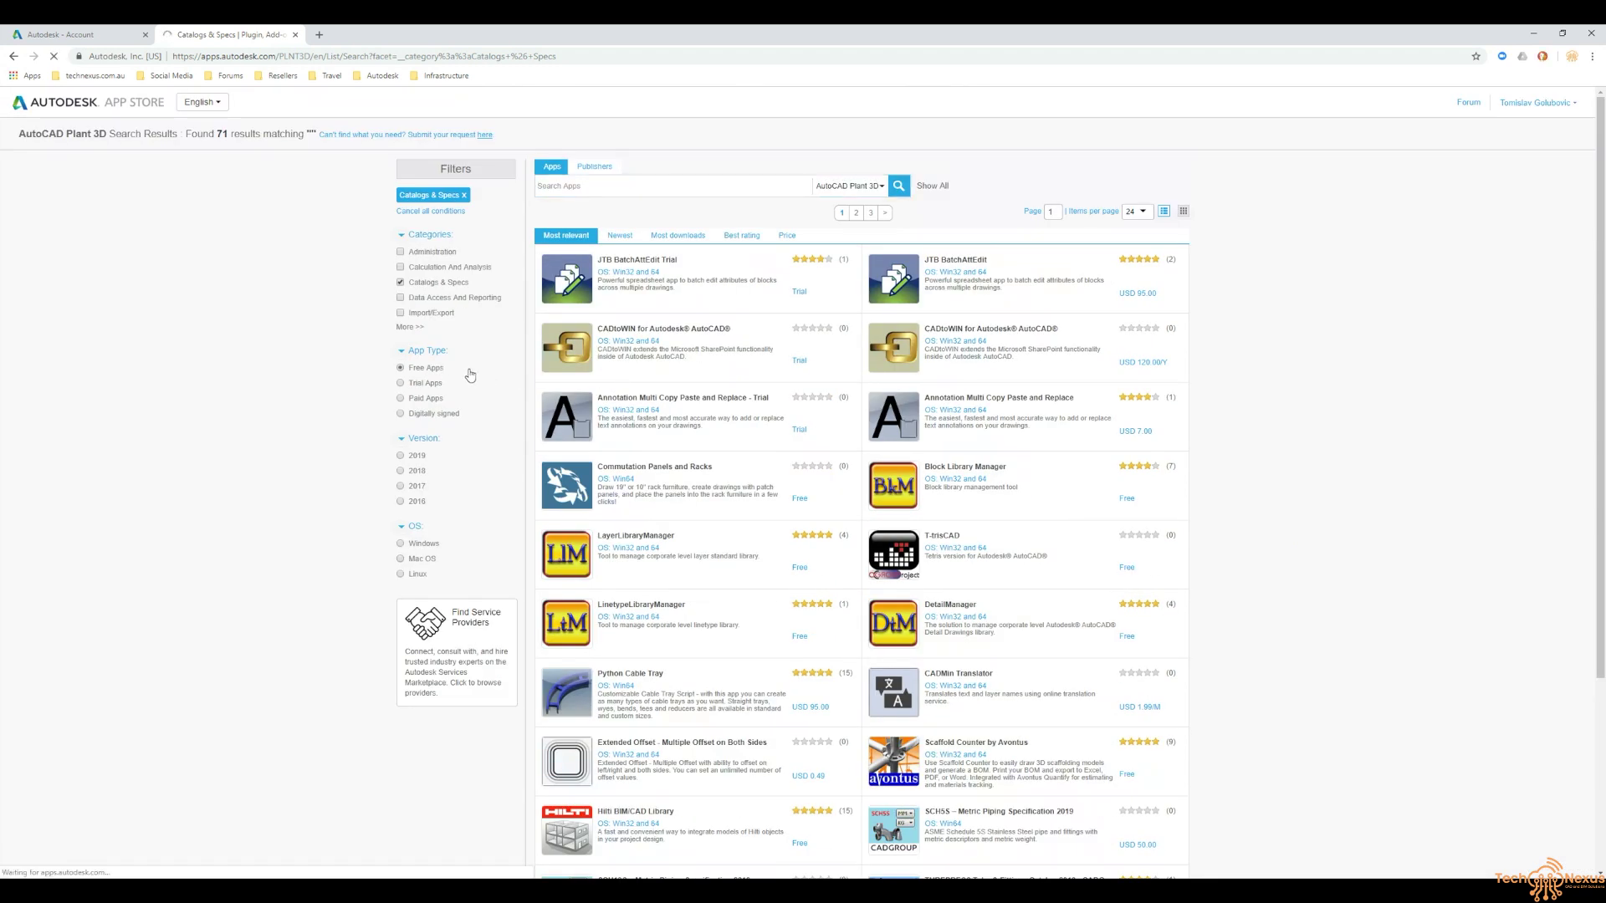
Step: Browse the 40 free Catalogs & Specs apps to page 2, then return to AutoCAD Plant 3D
{"action": "scroll", "coordinate": [283, 413], "scroll_direction": "down", "scroll_amount": 3}
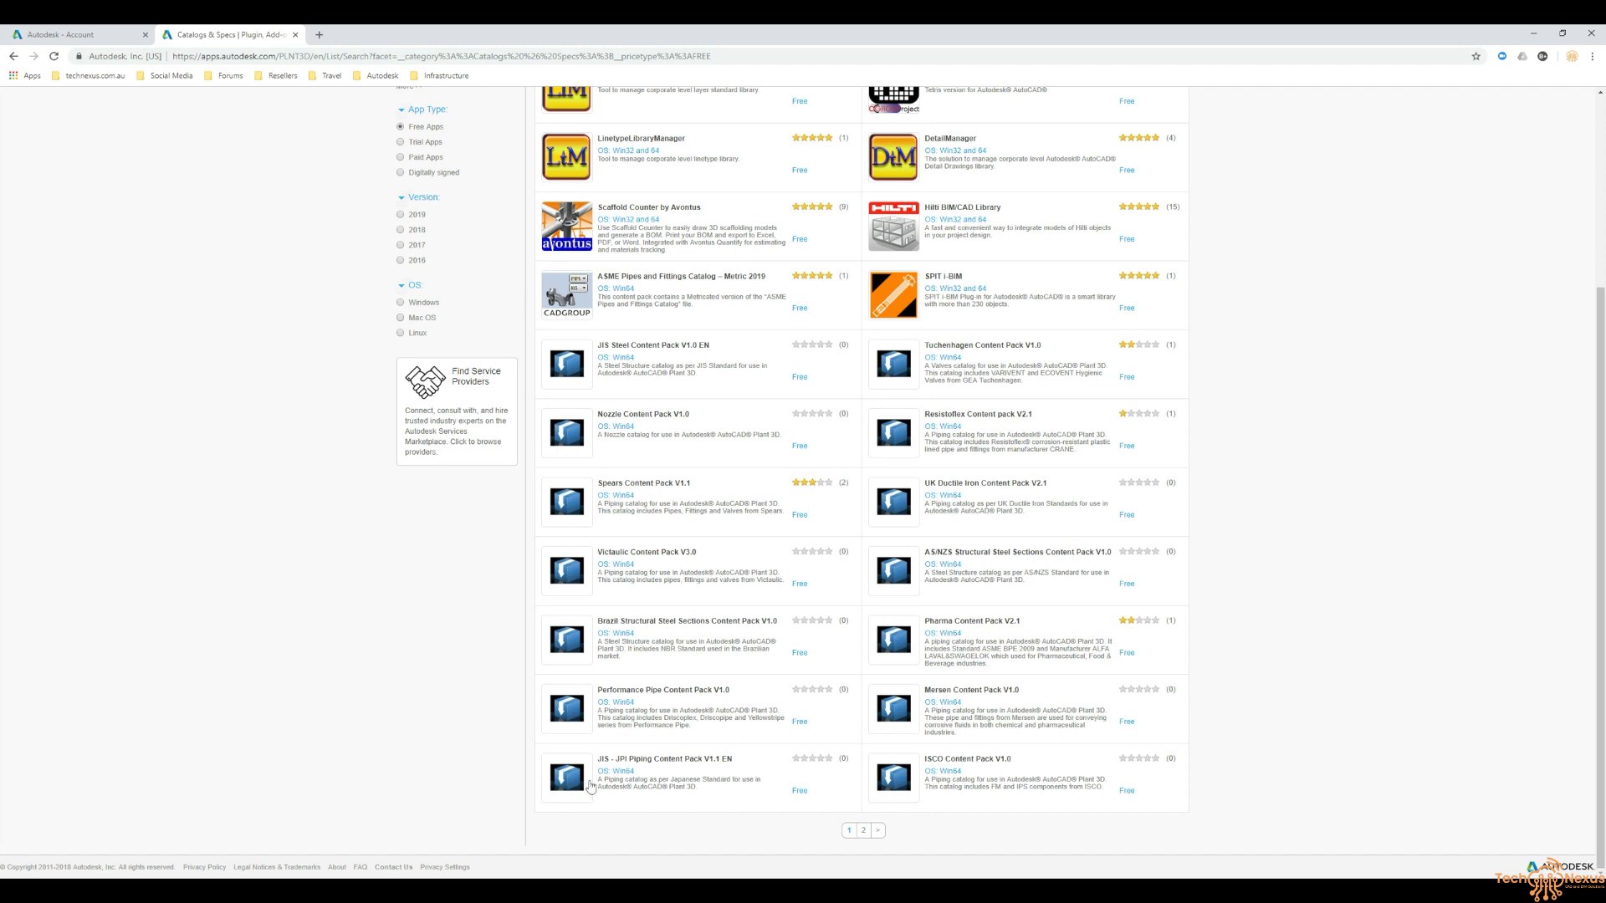
{"action": "scroll", "coordinate": [871, 686], "scroll_direction": "up", "scroll_amount": 3}
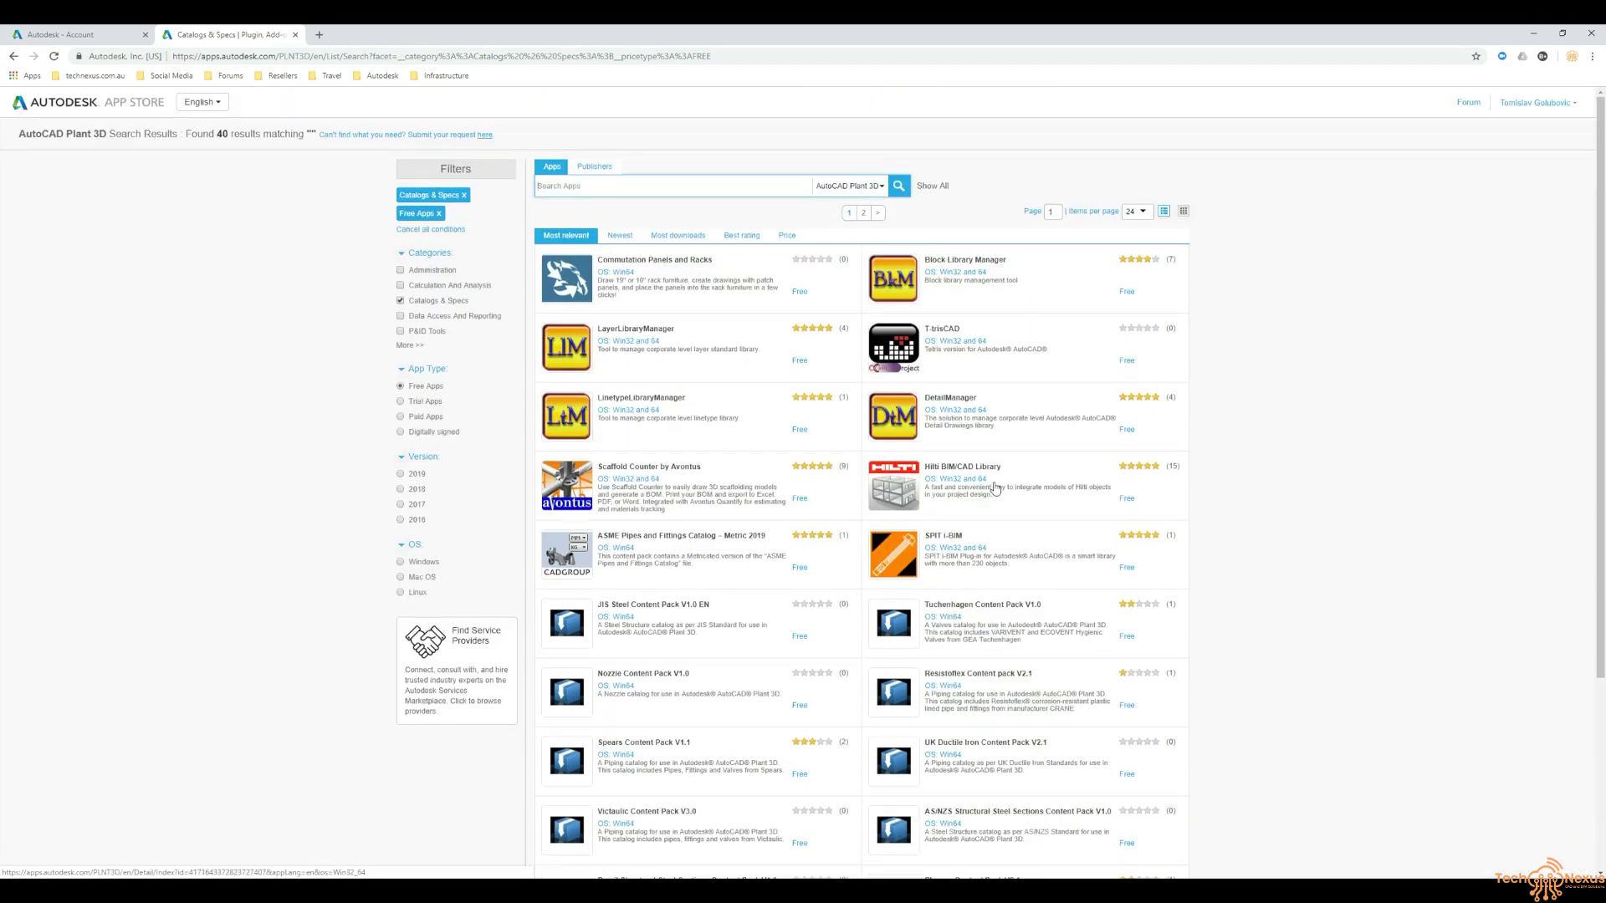
{"action": "scroll", "coordinate": [1239, 469], "scroll_direction": "down", "scroll_amount": 1}
{"action": "scroll", "coordinate": [1238, 469], "scroll_direction": "down", "scroll_amount": 3}
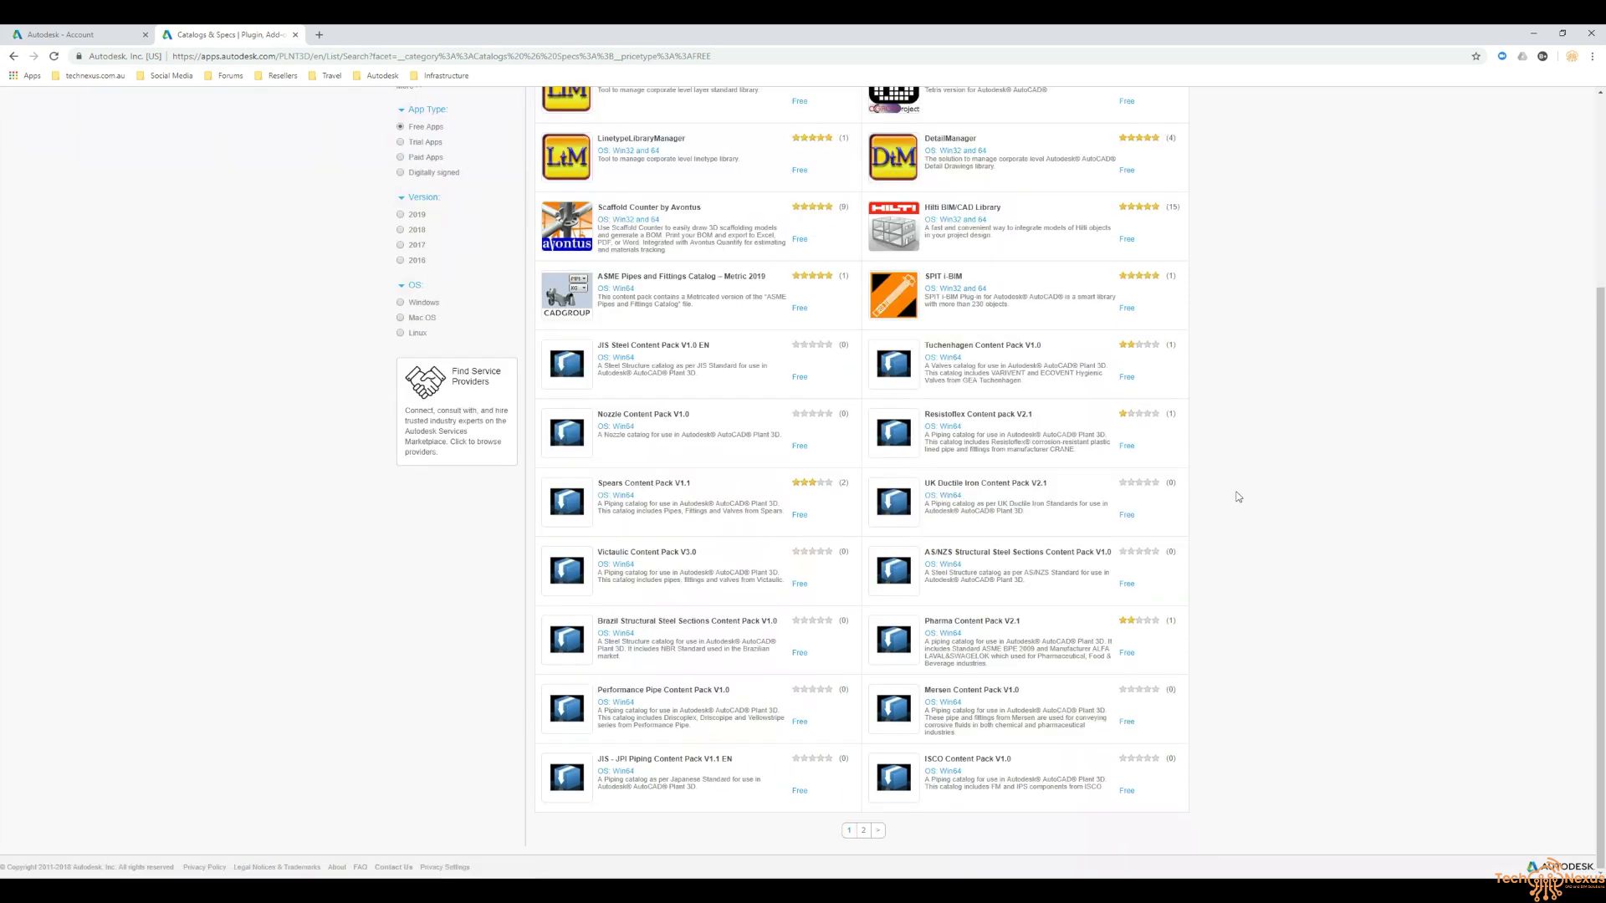
{"action": "left_click", "coordinate": [863, 831]}
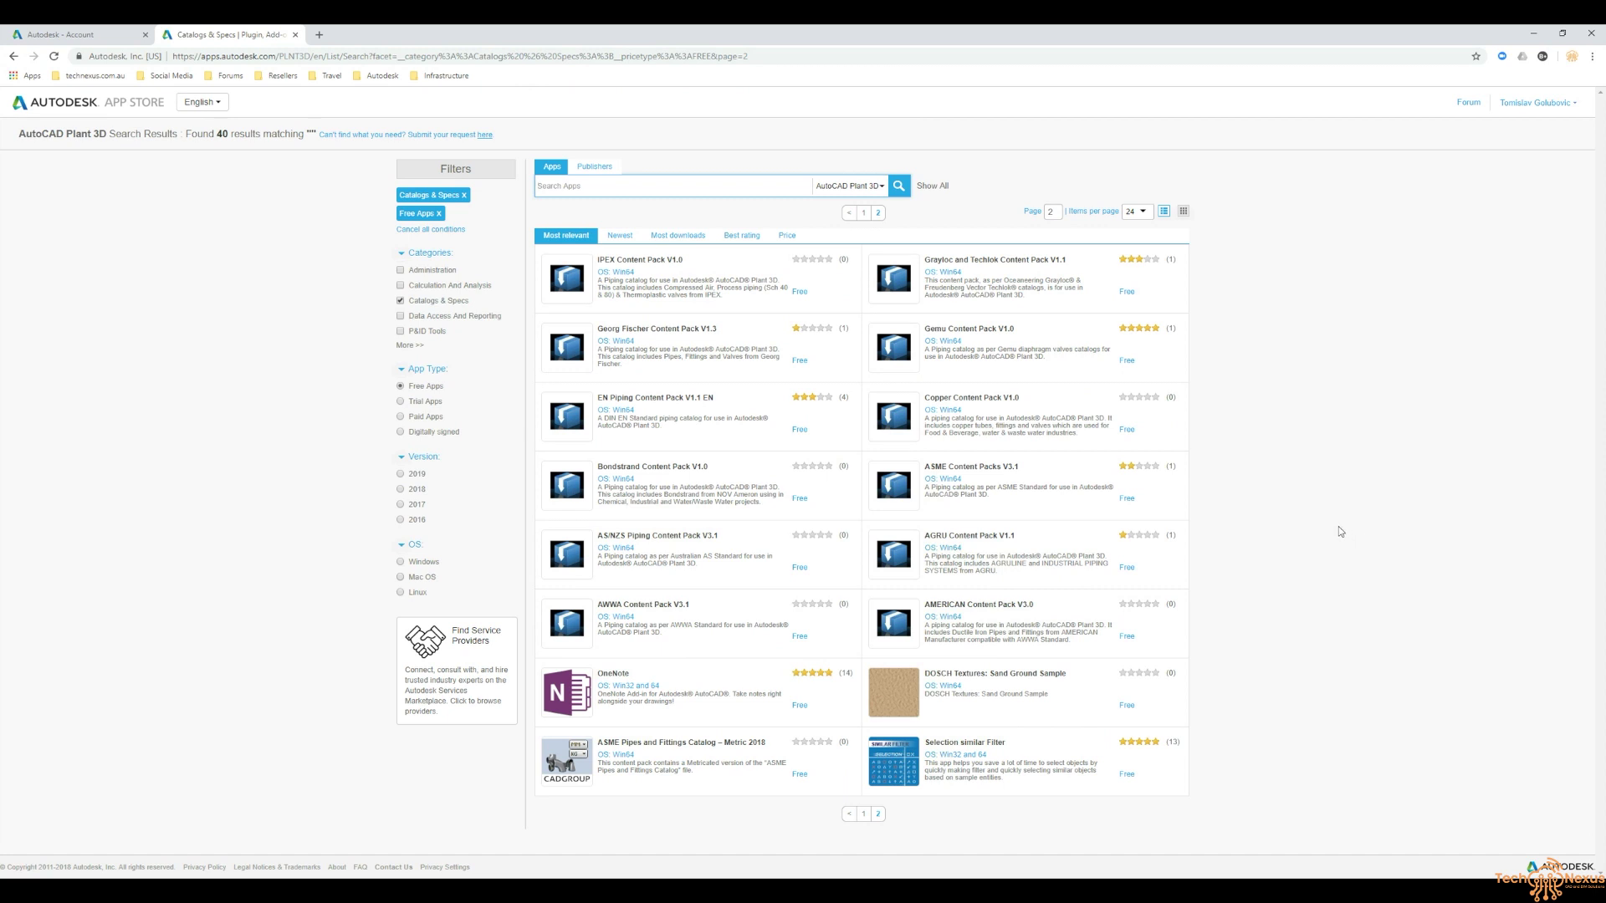
{"action": "key", "text": "alt+Tab"}
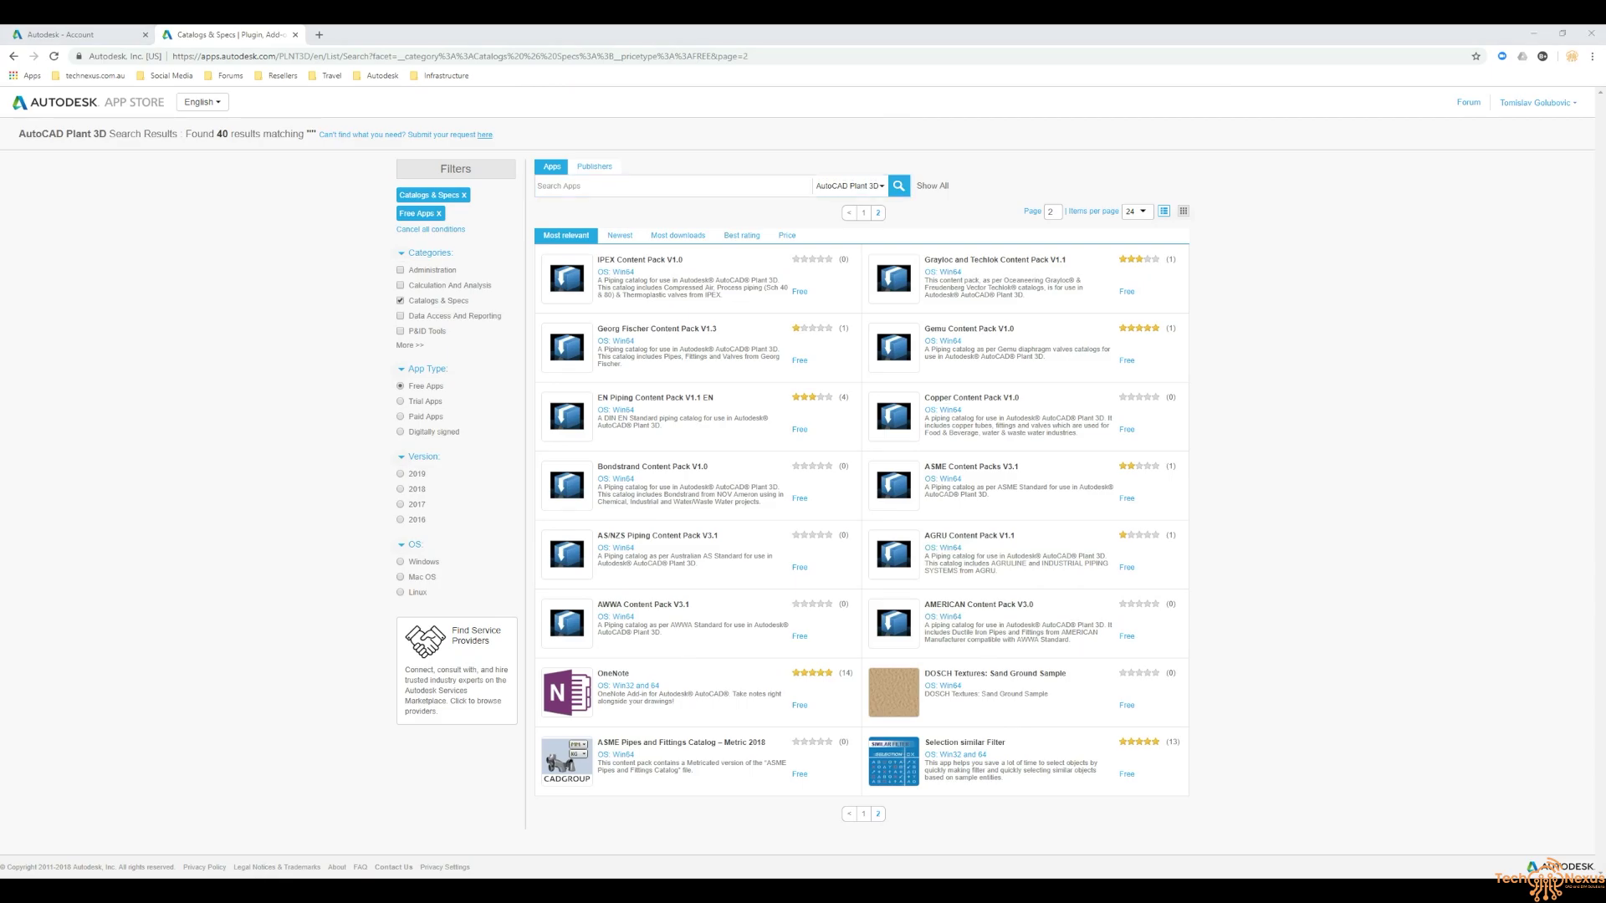